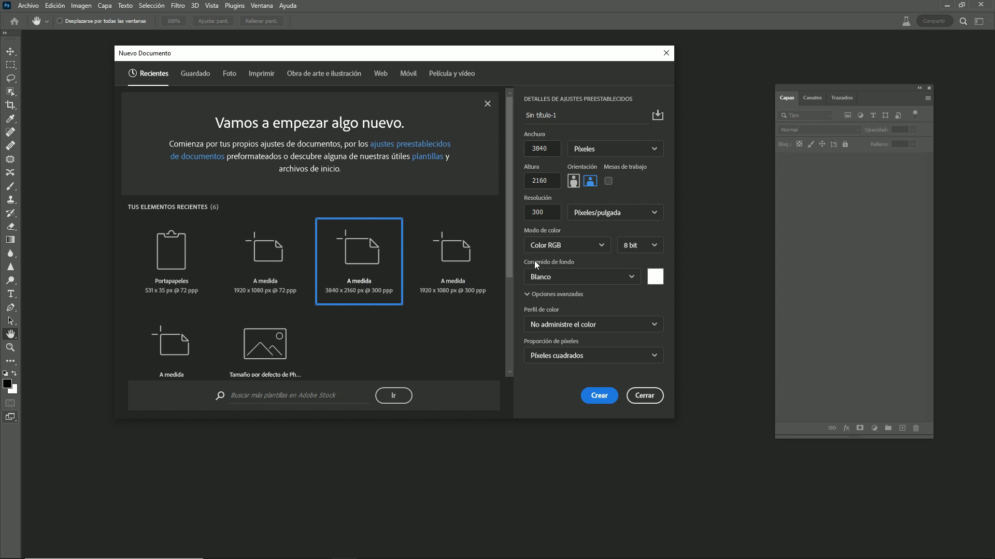
# Create a blank white 3840×2160 px document and open Neural Filters on it.
pyautogui.click(599, 396)
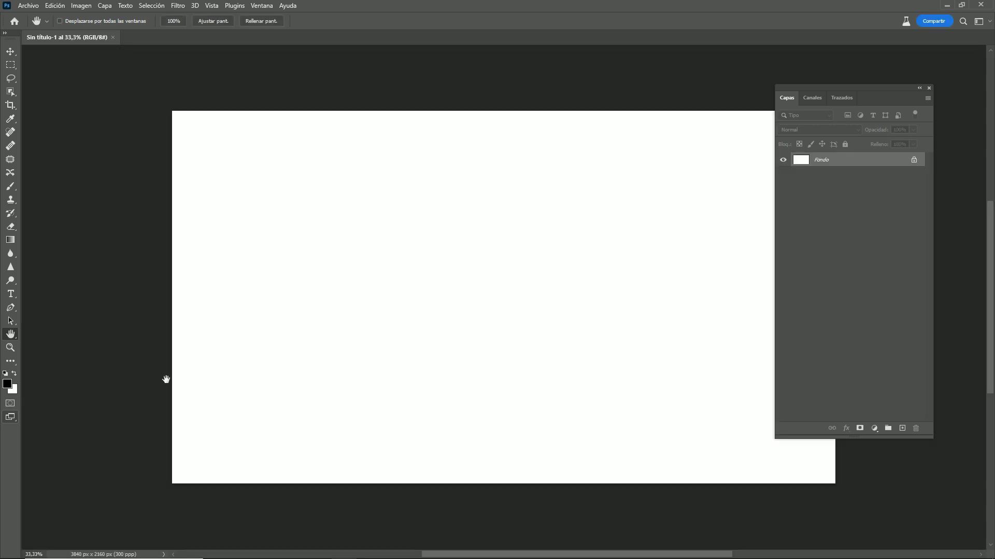
pyautogui.click(176, 6)
pyautogui.click(199, 47)
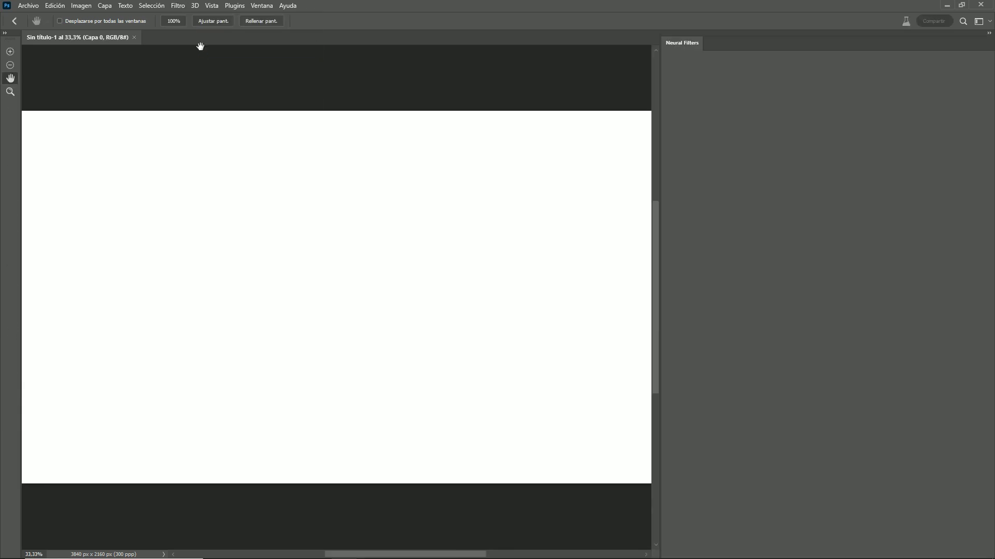
# Enable Fondo Creador and generate previews for the prompt 'pared de ladrillos'.
pyautogui.click(778, 196)
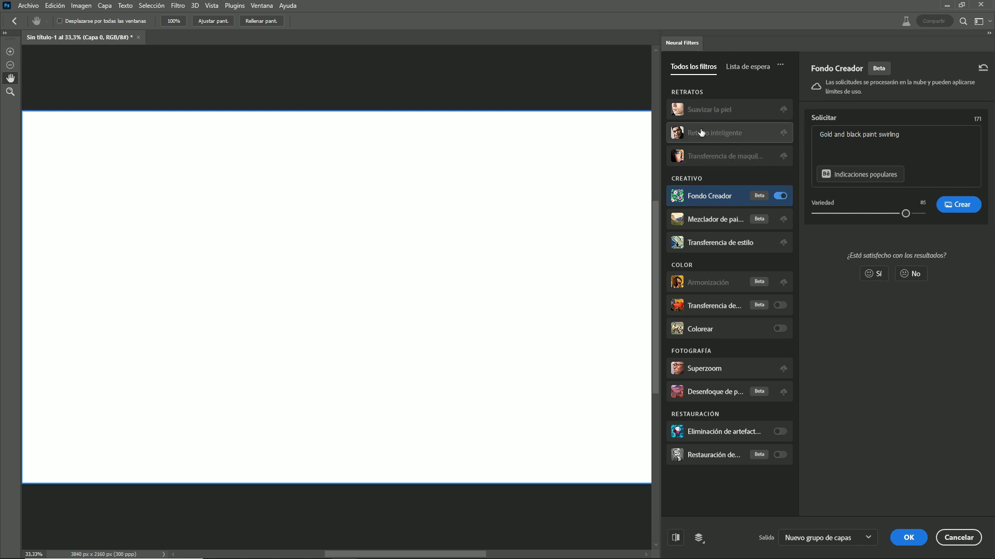
pyautogui.moveTo(901, 135); pyautogui.dragTo(807, 126)
pyautogui.write('pared de ladrillos')
pyautogui.press('Return')
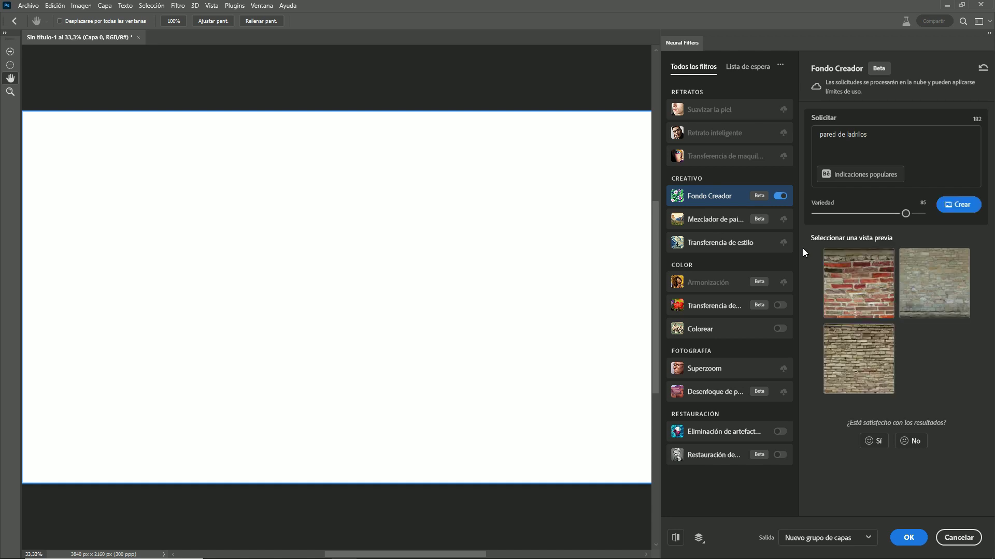
# Preview the red brick, grey stone and third brick options, ending on the pink stone texture.
pyautogui.click(850, 287)
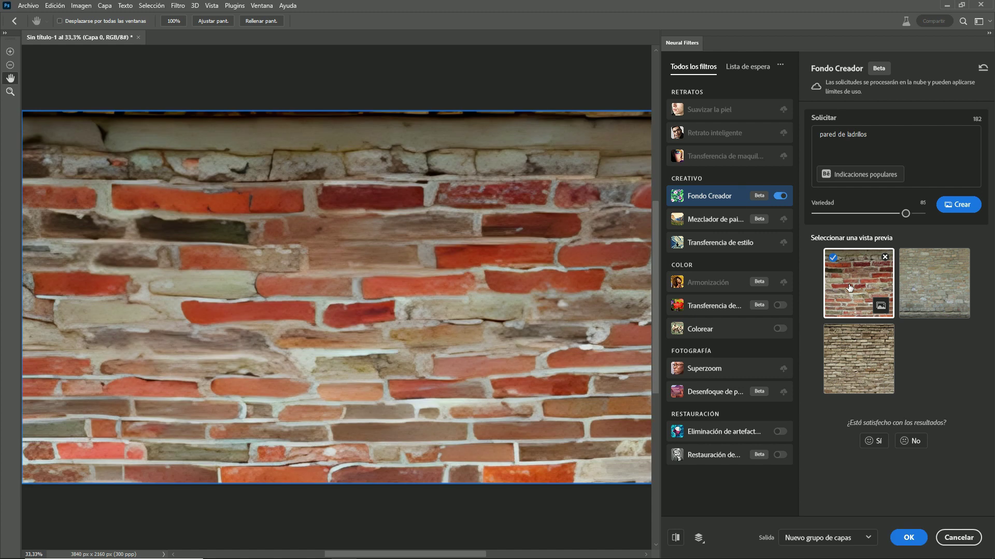
pyautogui.moveTo(496, 269); pyautogui.dragTo(494, 240)
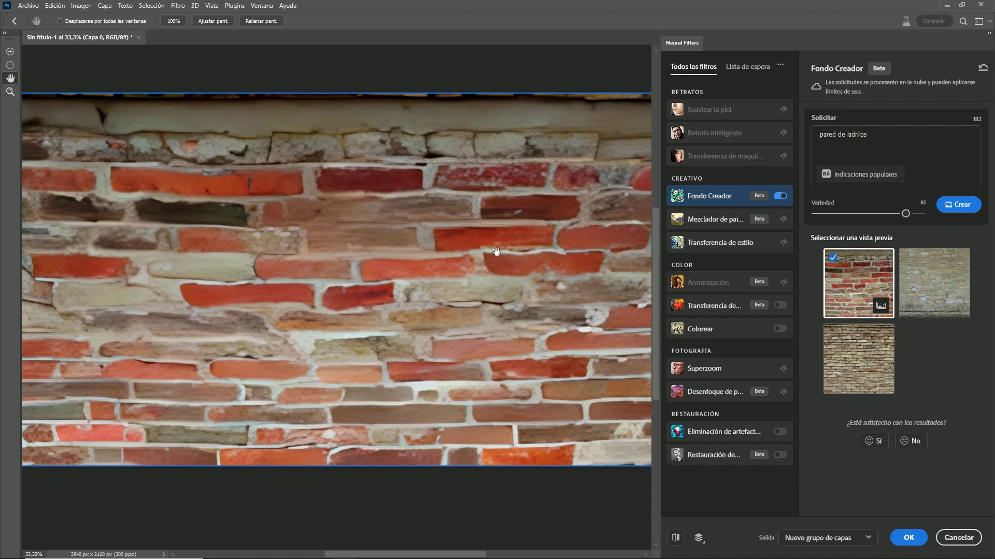
pyautogui.click(920, 268)
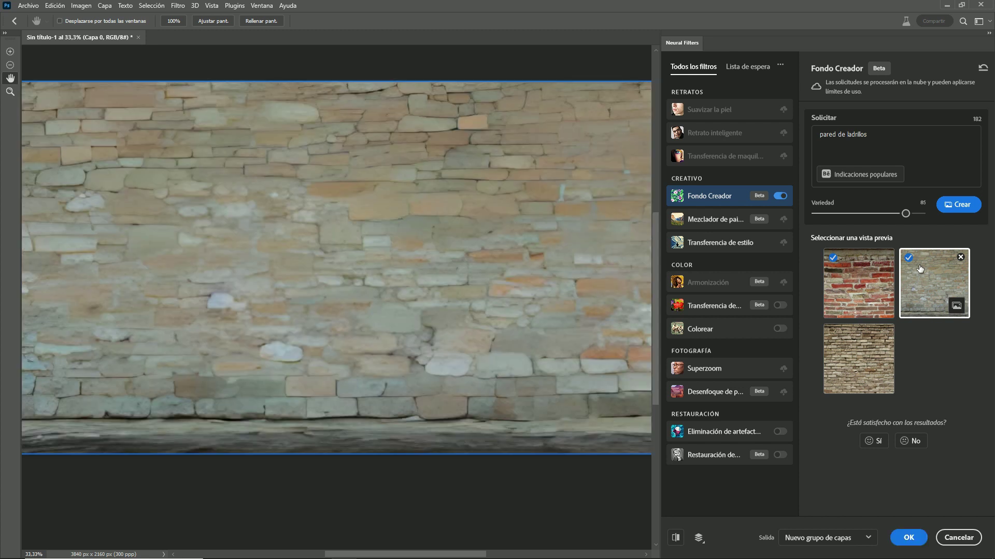
pyautogui.click(863, 355)
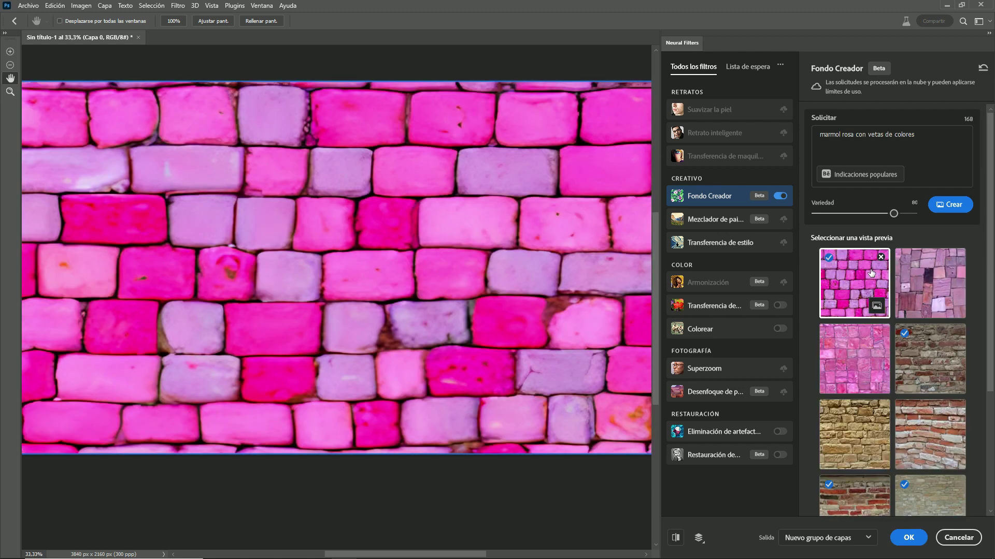
pyautogui.click(930, 279)
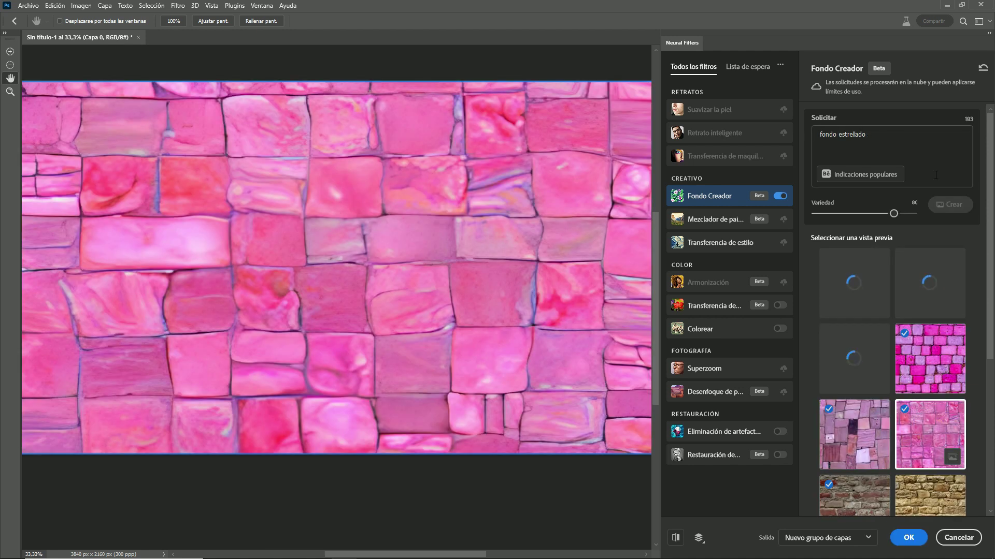
# Preview the blue, red-star, dark-horizon and orange-nebula backgrounds, ending on the purple nebula.
pyautogui.click(831, 275)
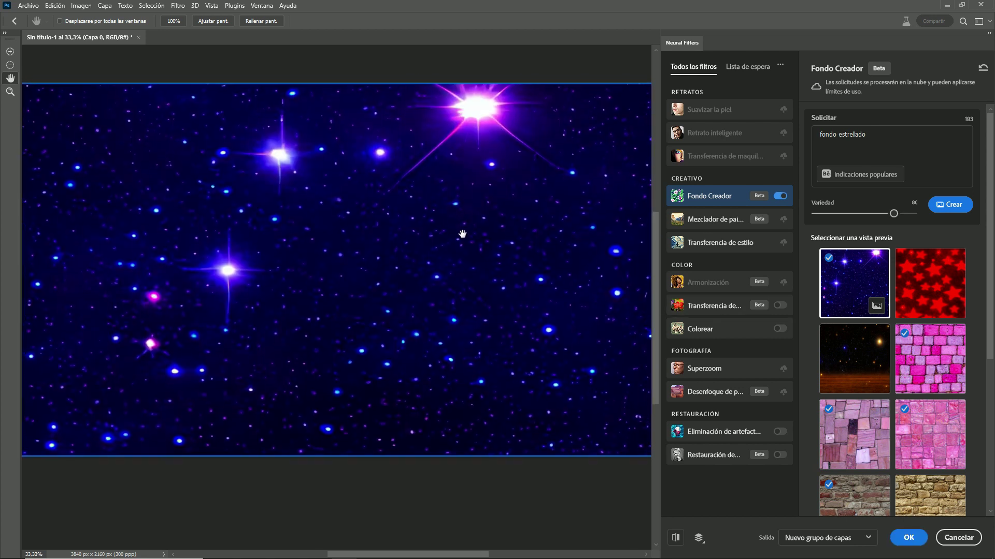
pyautogui.click(924, 279)
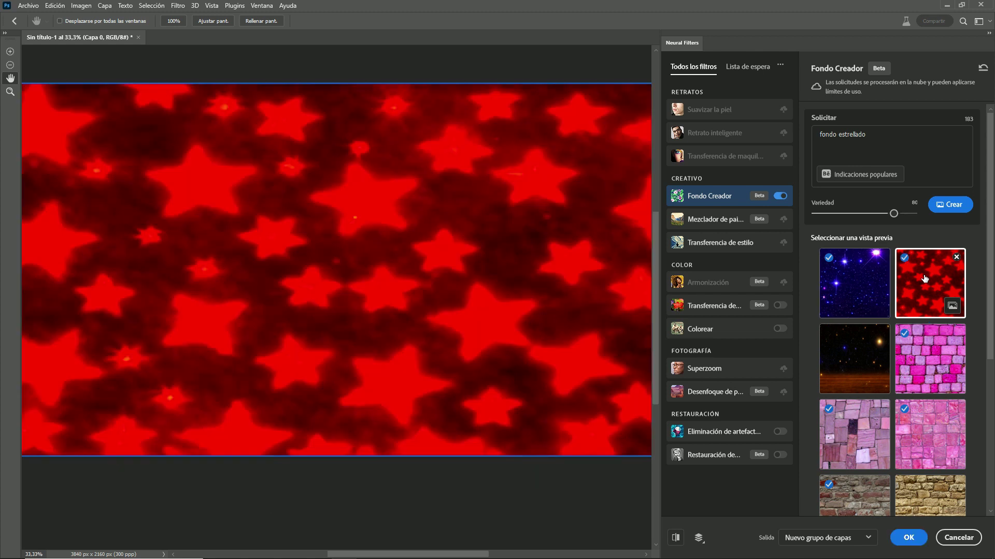
pyautogui.click(832, 364)
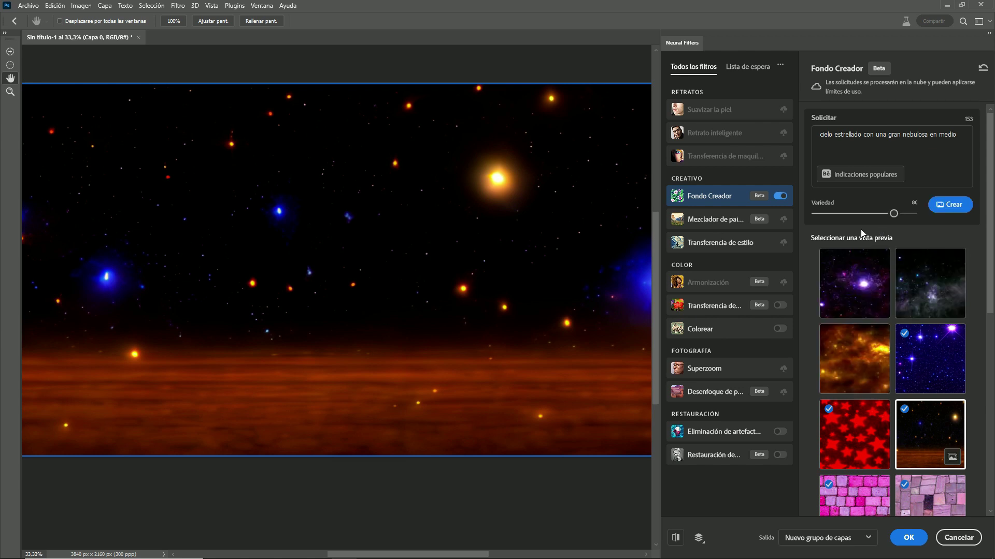
pyautogui.click(849, 341)
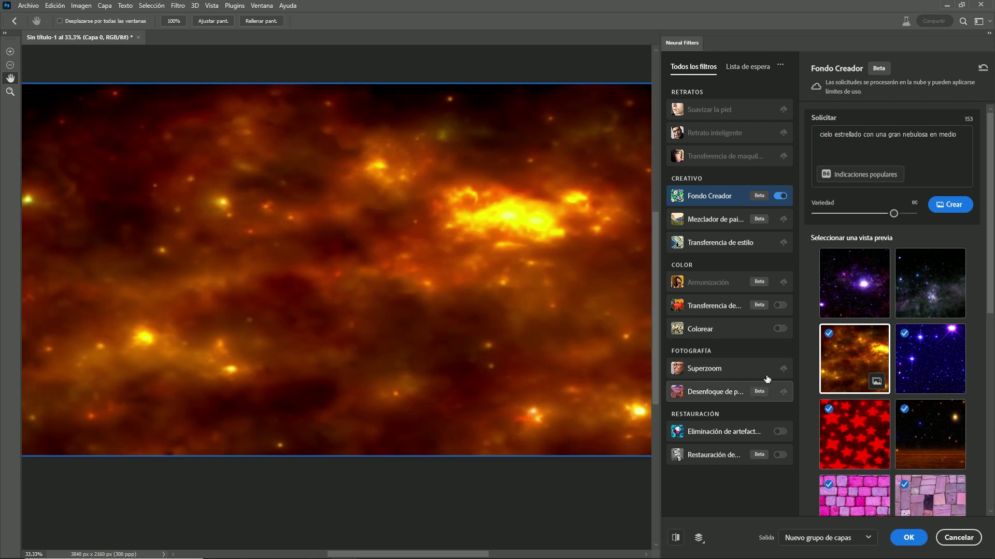
pyautogui.click(863, 279)
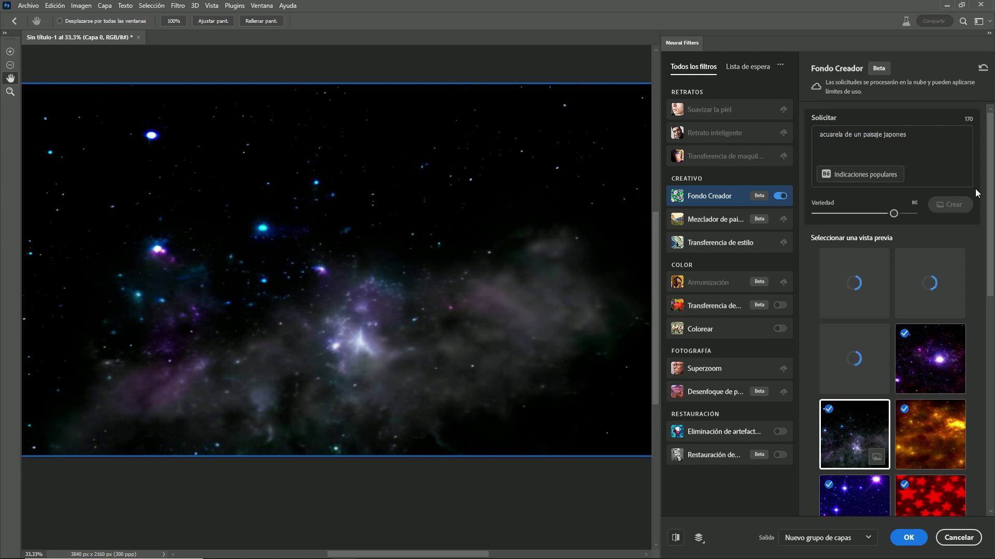
# Compare the blue, red and purple floral watercolors, returning to the blue mountain watercolor.
pyautogui.click(859, 359)
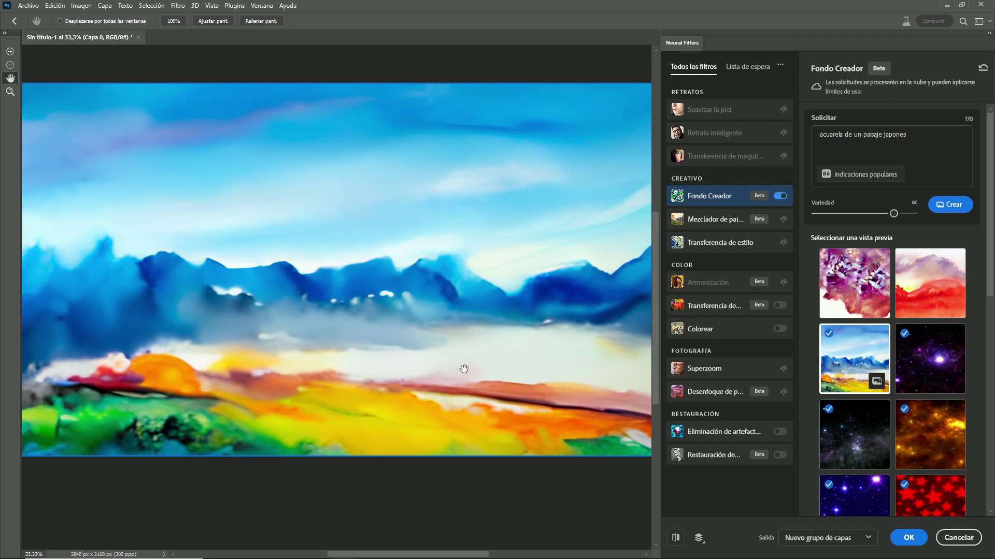
pyautogui.click(926, 304)
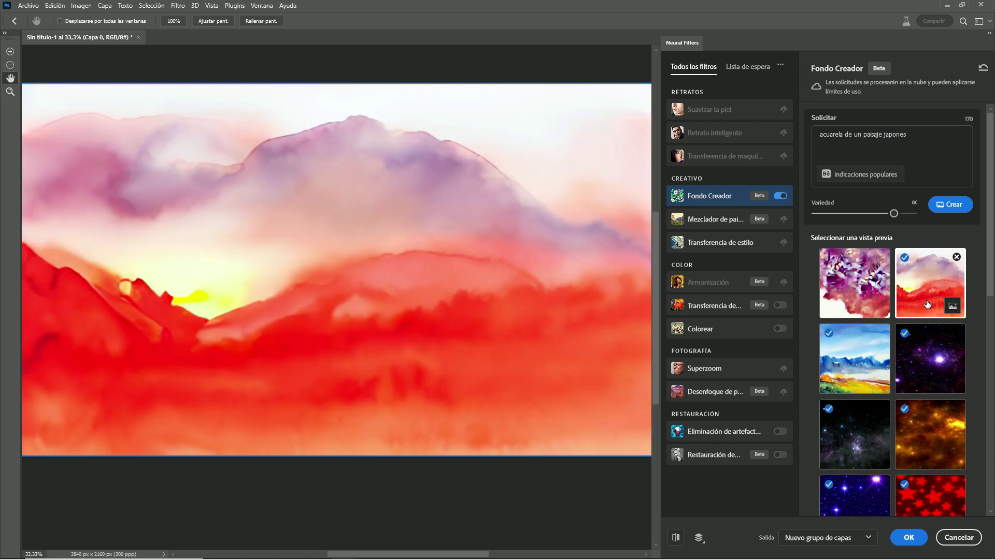
pyautogui.click(867, 285)
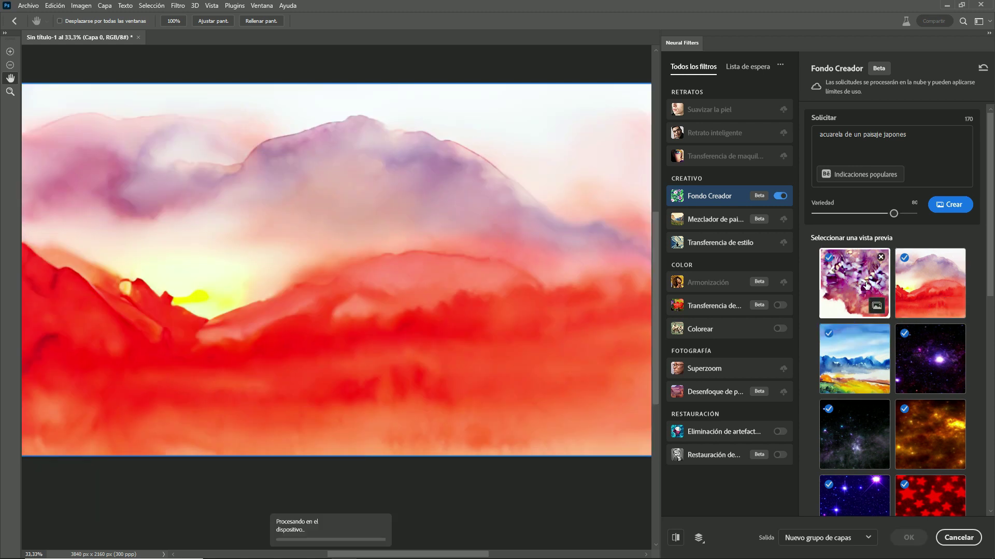
pyautogui.click(867, 355)
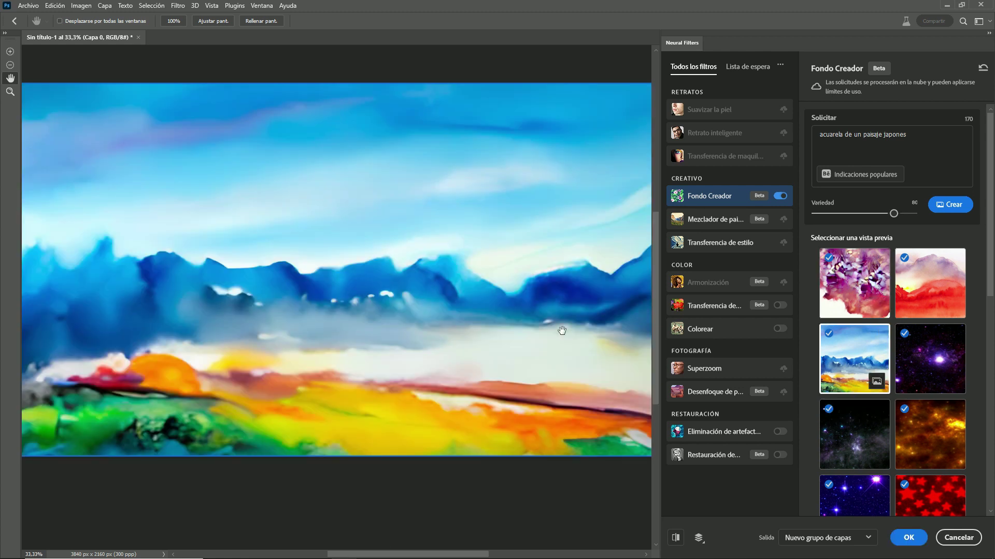
# Generate new watercolor landscapes, preview two, then regenerate with Variedad lowered.
pyautogui.click(863, 363)
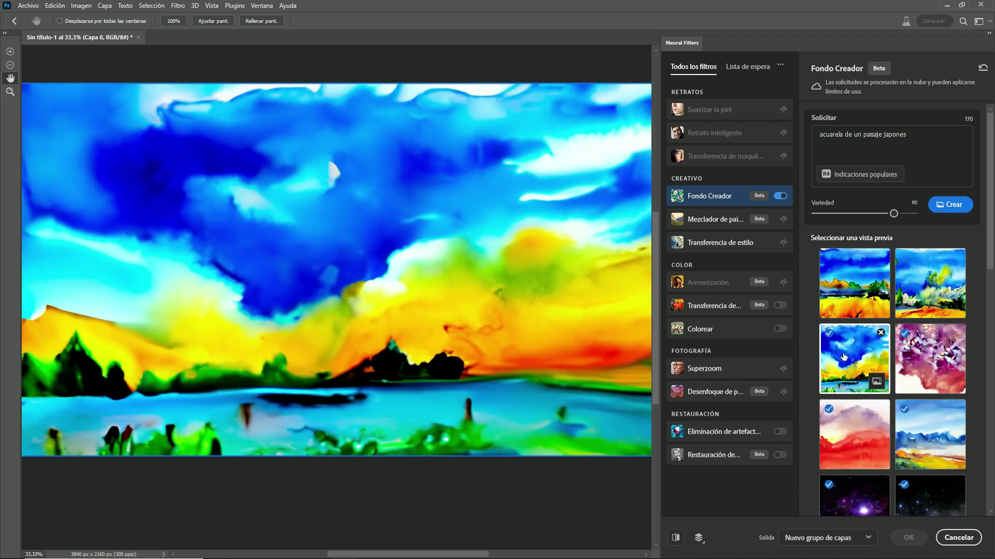
pyautogui.click(930, 282)
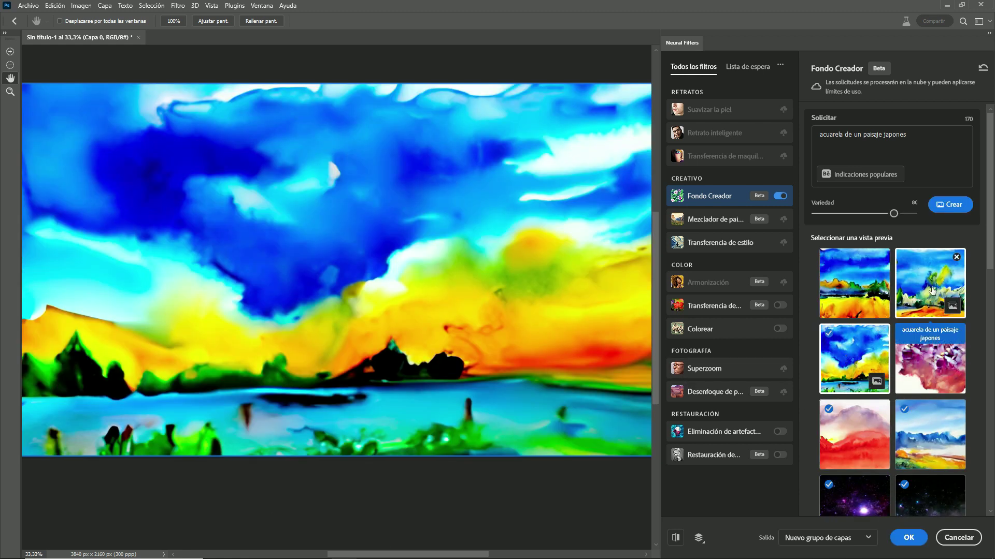
pyautogui.click(829, 261)
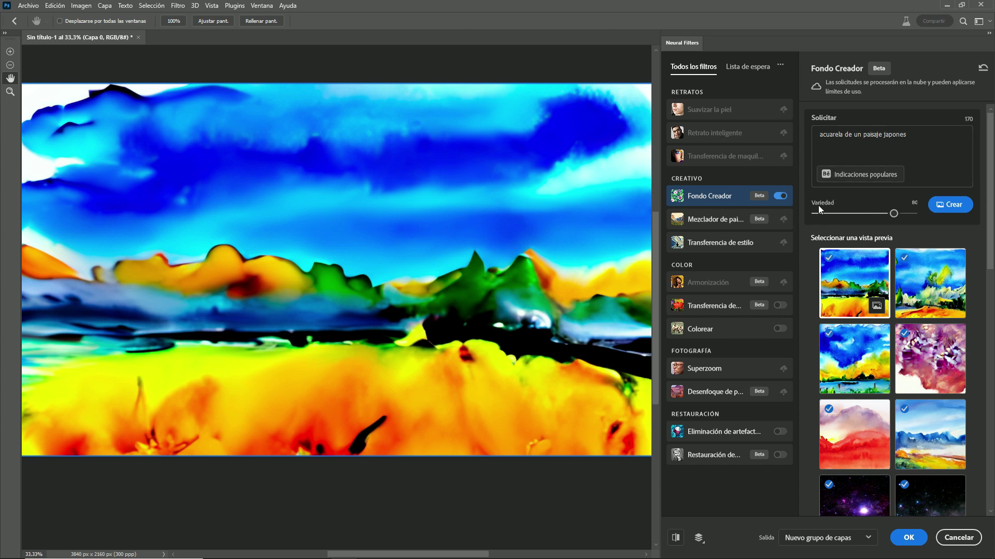
pyautogui.moveTo(893, 213); pyautogui.dragTo(838, 218)
pyautogui.click(950, 204)
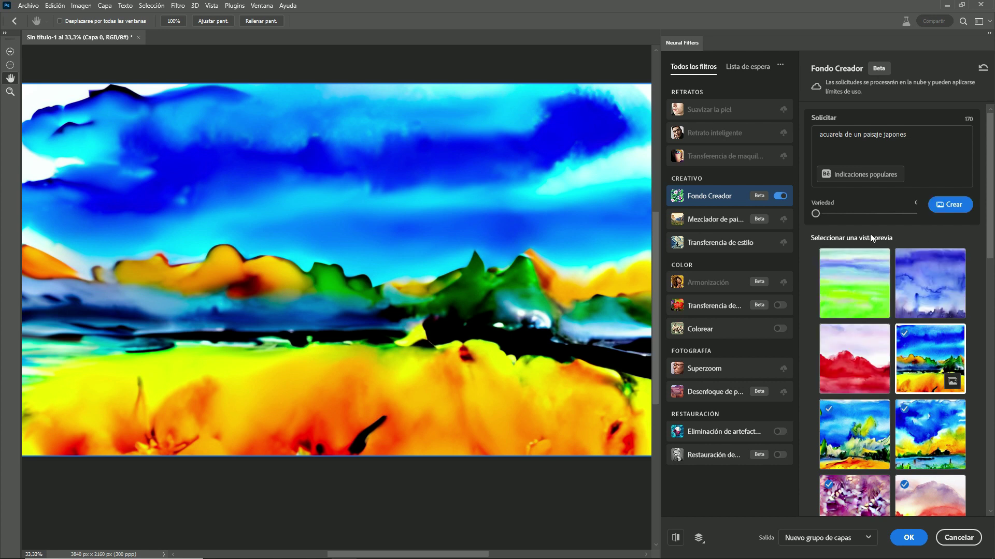
# Preview the green and purple low-variety watercolors and the white cubes option.
pyautogui.click(851, 291)
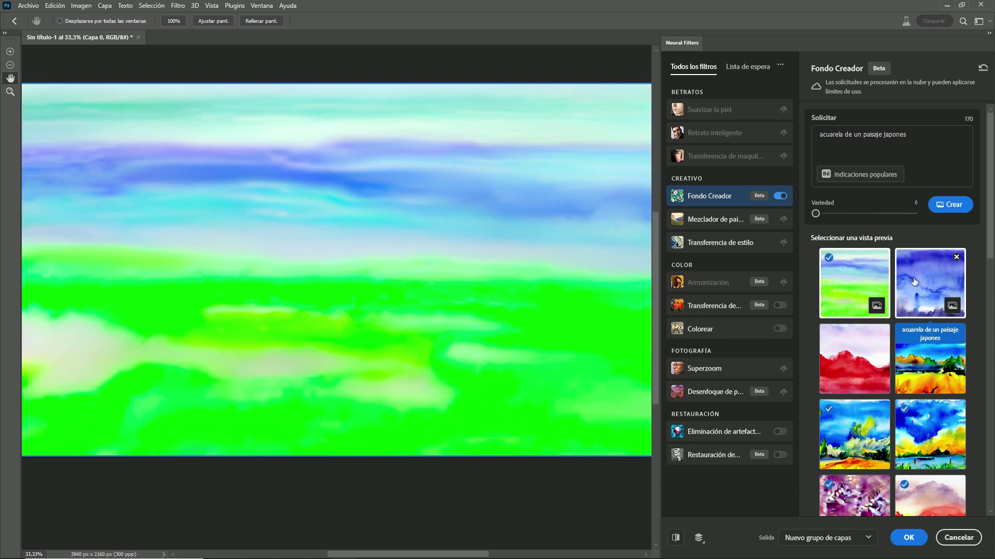
pyautogui.click(913, 282)
pyautogui.write('cubos 3d de metal')
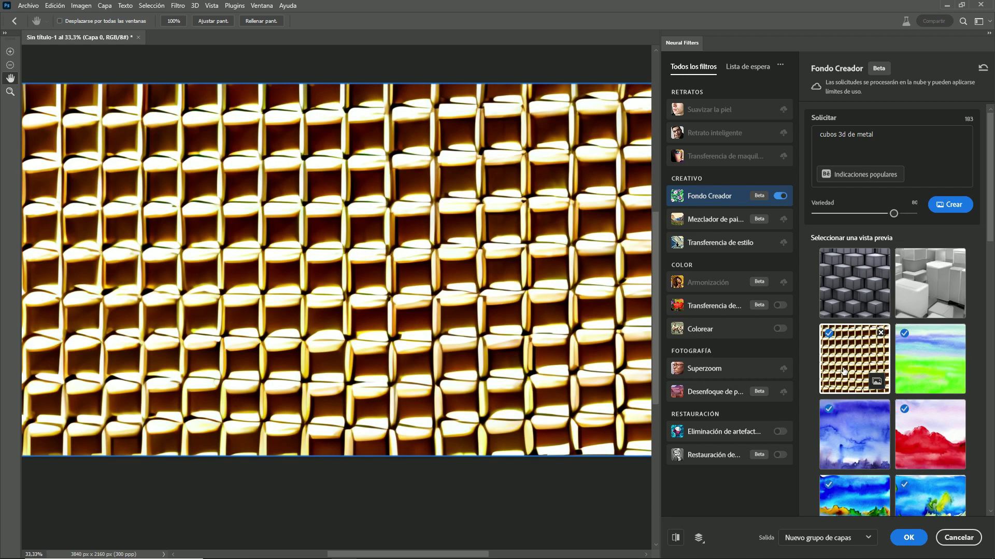
pyautogui.click(924, 286)
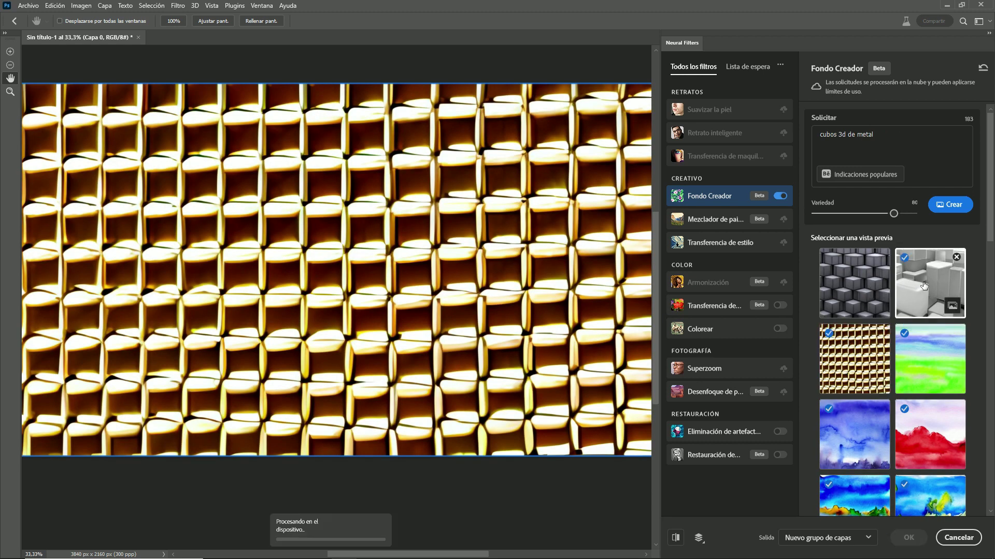
# Generate geometric cube previews and try the striped, teal-and-red and multicoloured cubes.
pyautogui.click(856, 292)
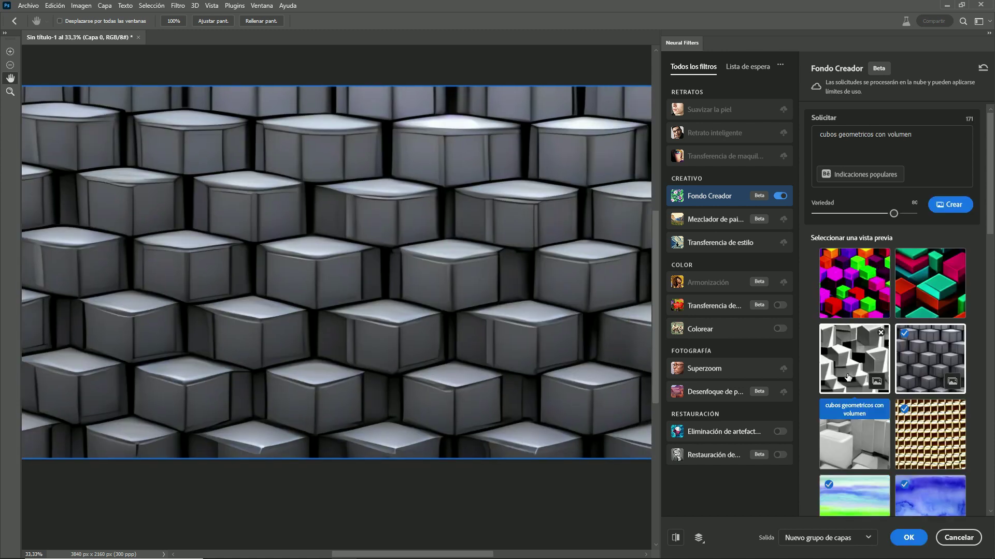
pyautogui.click(848, 375)
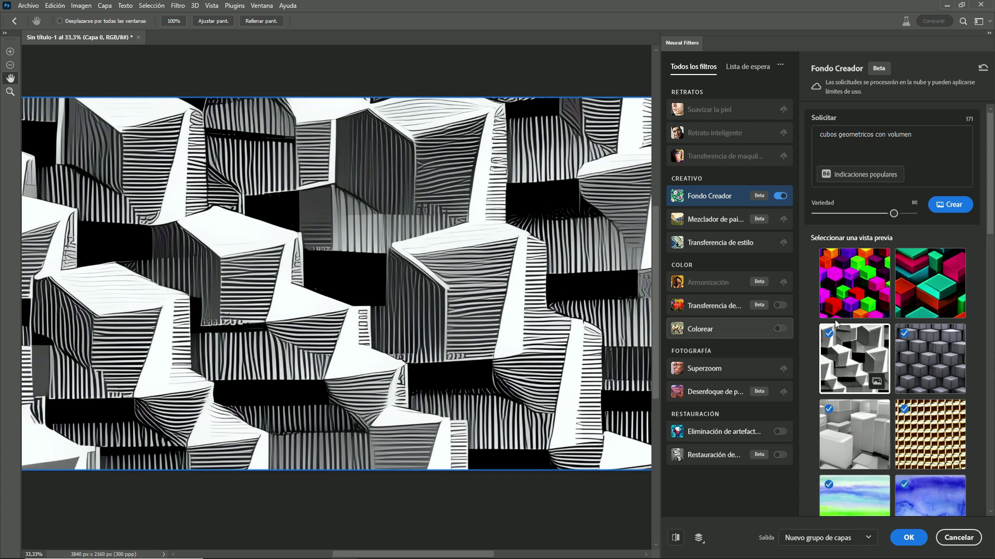
pyautogui.click(916, 283)
pyautogui.click(881, 256)
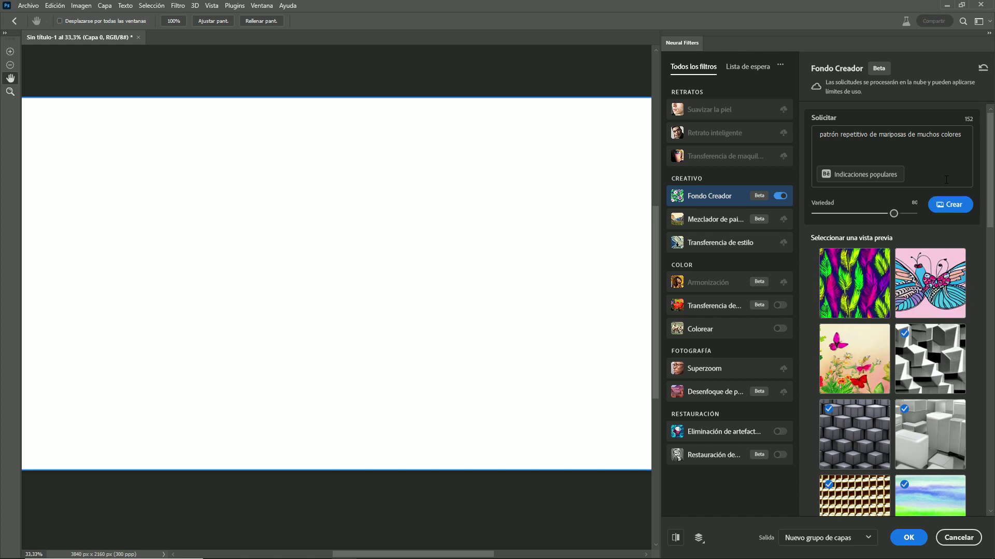
# Preview the butterflies-among-flowers option, then the colourful feather pattern.
pyautogui.click(841, 364)
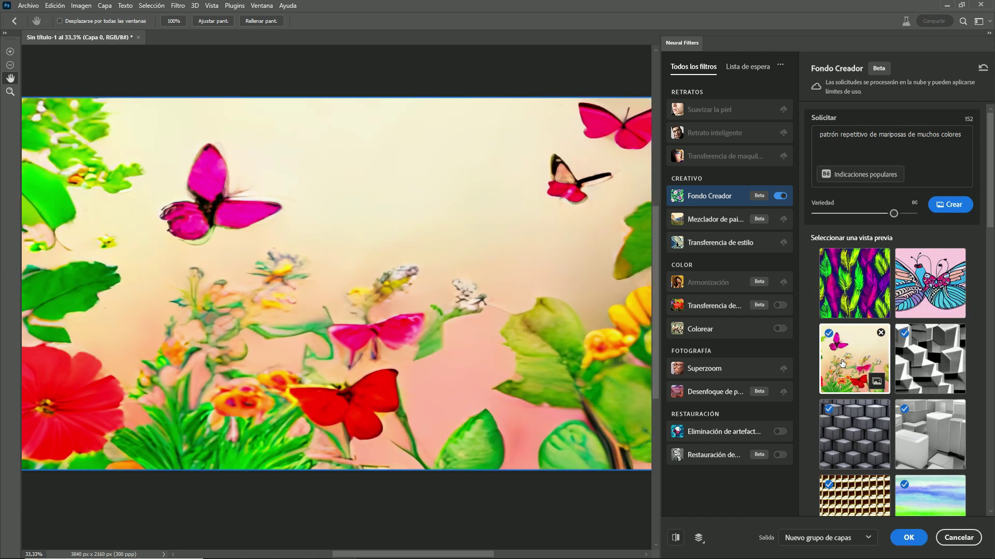
pyautogui.click(856, 303)
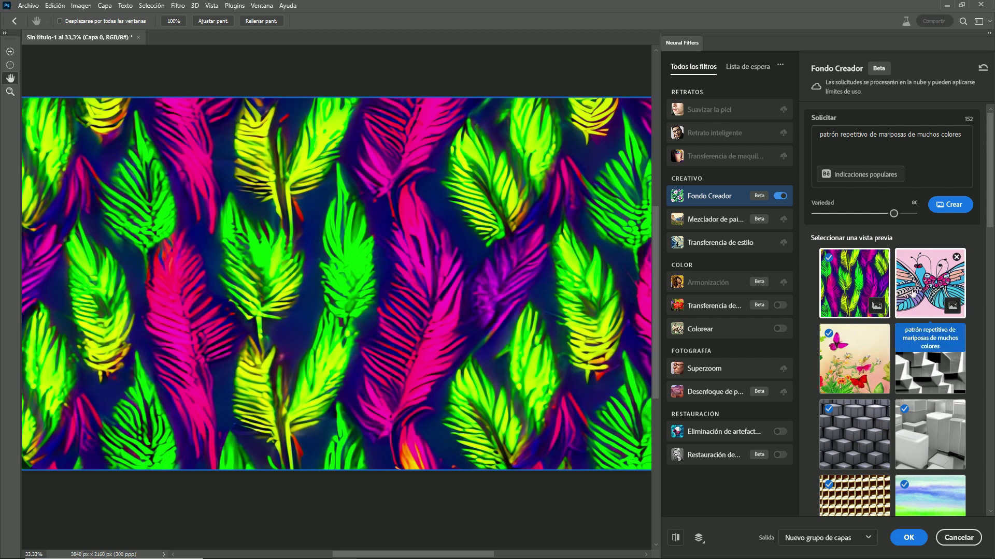
# Preview the cartoon butterfly and wing close-ups, ending on the purple-and-gold wing.
pyautogui.click(912, 293)
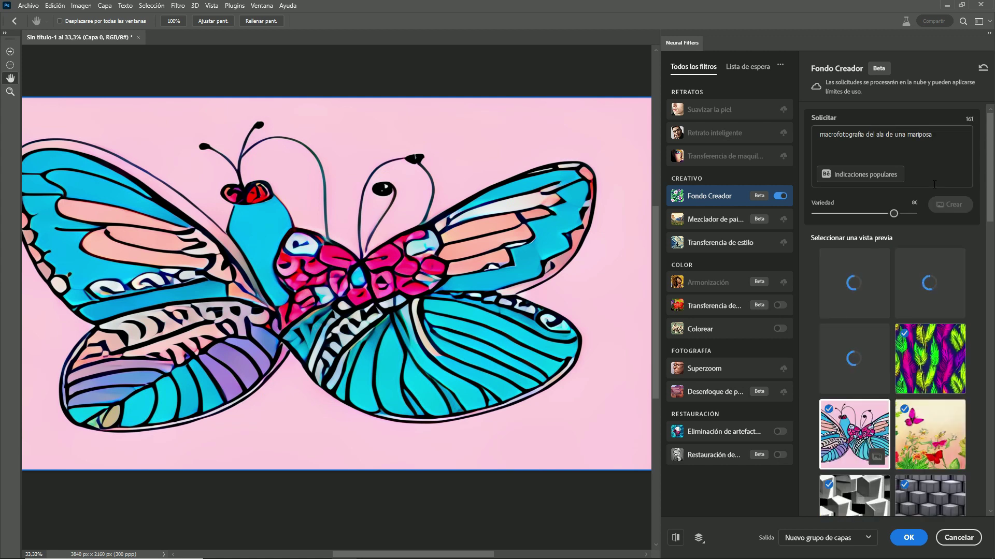
pyautogui.click(860, 356)
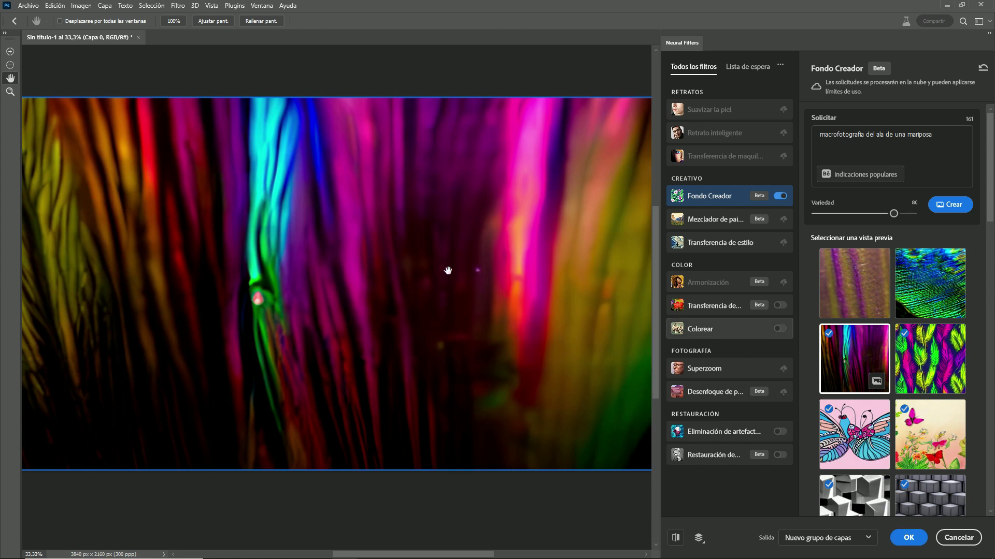
pyautogui.click(899, 269)
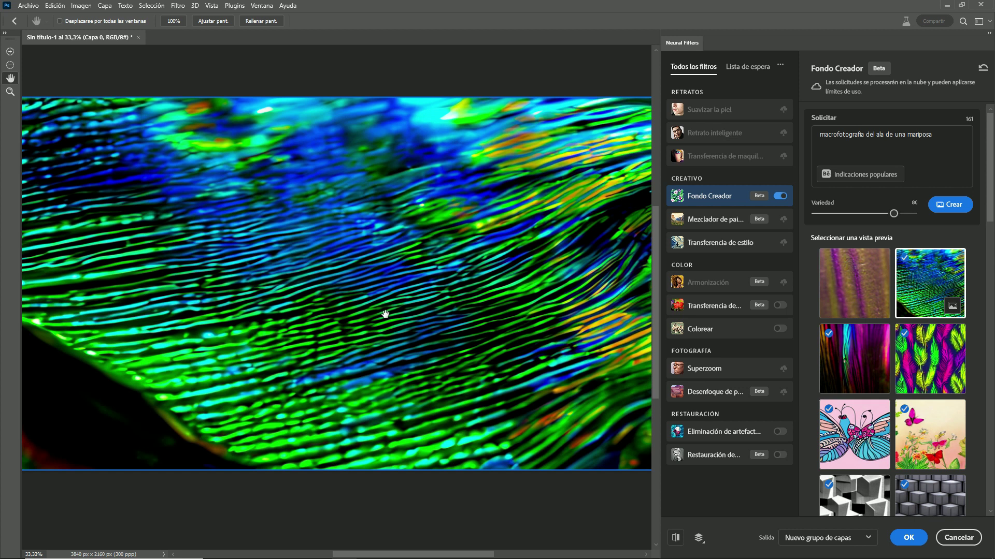
pyautogui.click(820, 298)
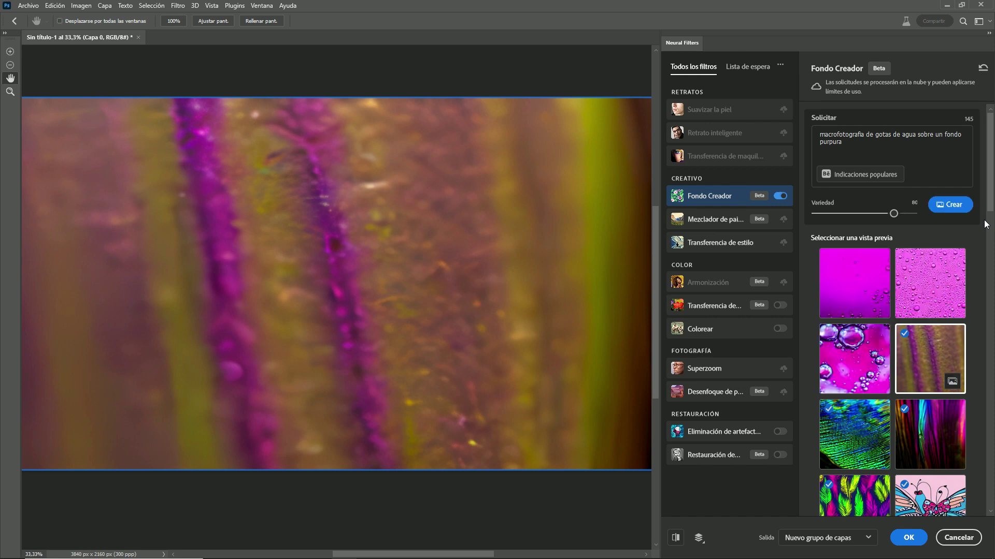
# Preview the purple bubbles, pink droplet and pink water-drop surface, then delete the purple gradient.
pyautogui.click(854, 356)
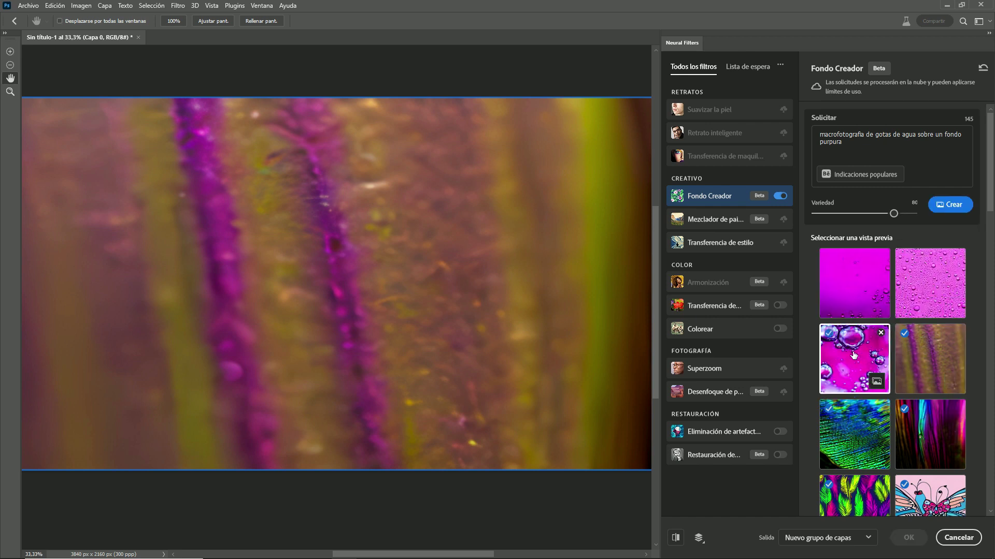
pyautogui.moveTo(853, 283)
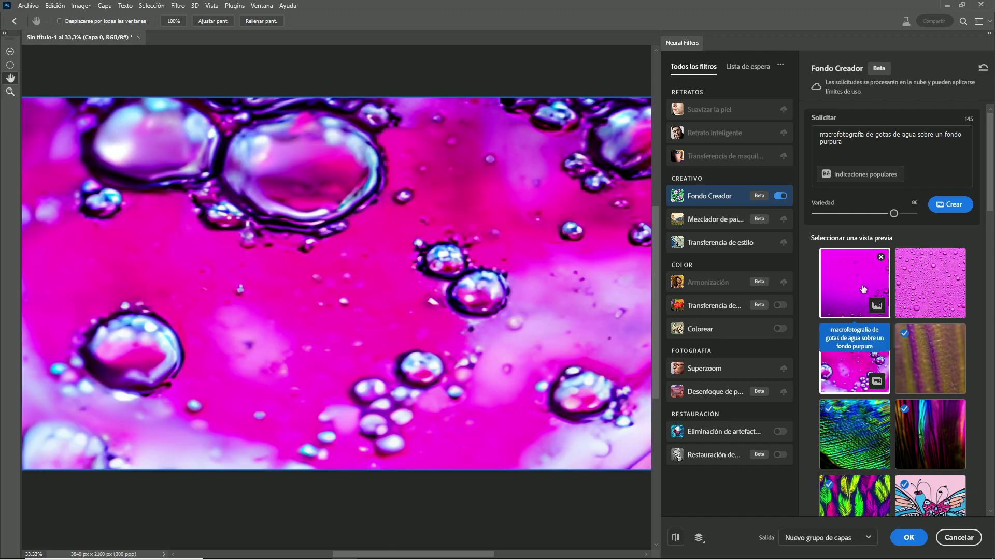
pyautogui.click(863, 288)
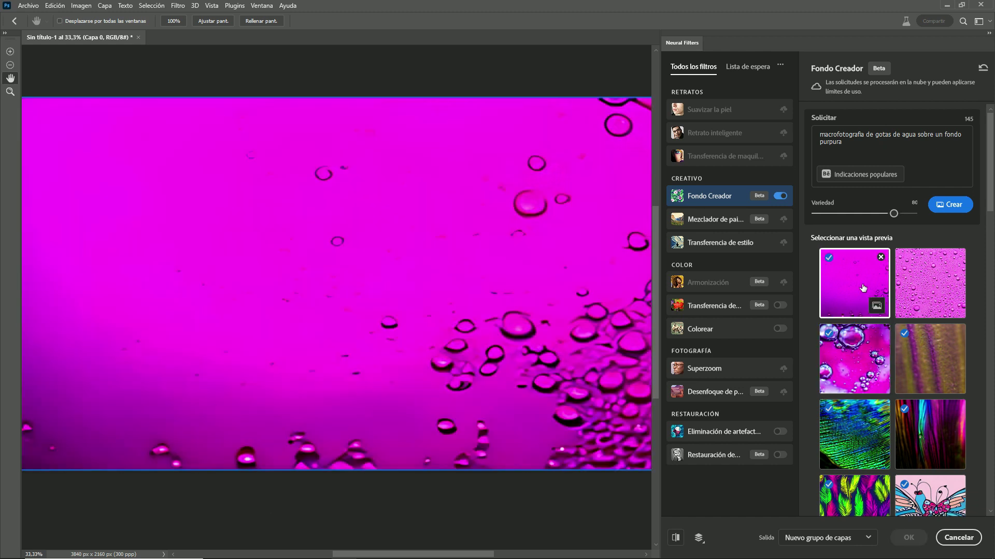
pyautogui.click(930, 290)
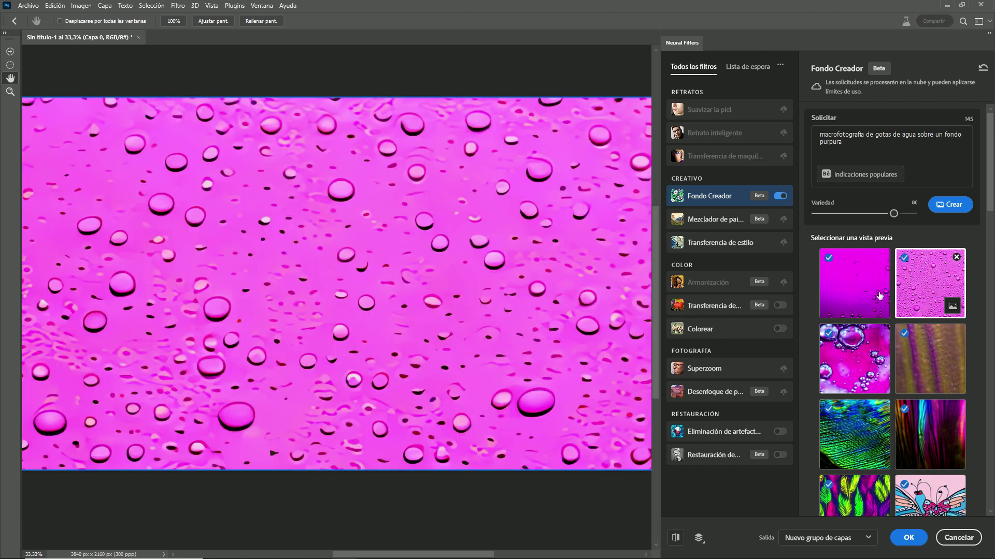
pyautogui.click(881, 257)
# Delete the water-drop, watercolour, purple-flower, red and other unwanted previews.
pyautogui.click(880, 257)
pyautogui.scroll(-5, 909, 273)
pyautogui.click(909, 273)
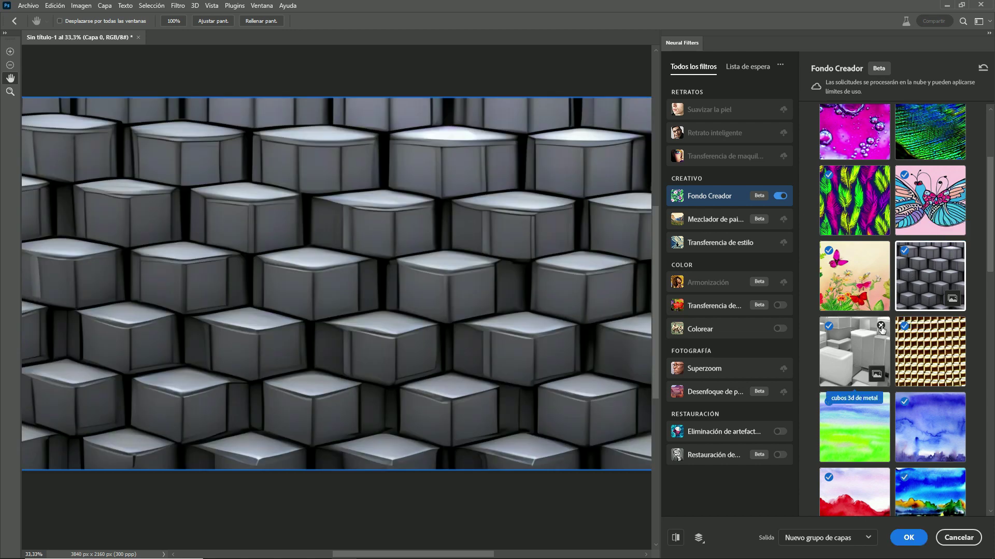
pyautogui.click(871, 341)
pyautogui.click(881, 325)
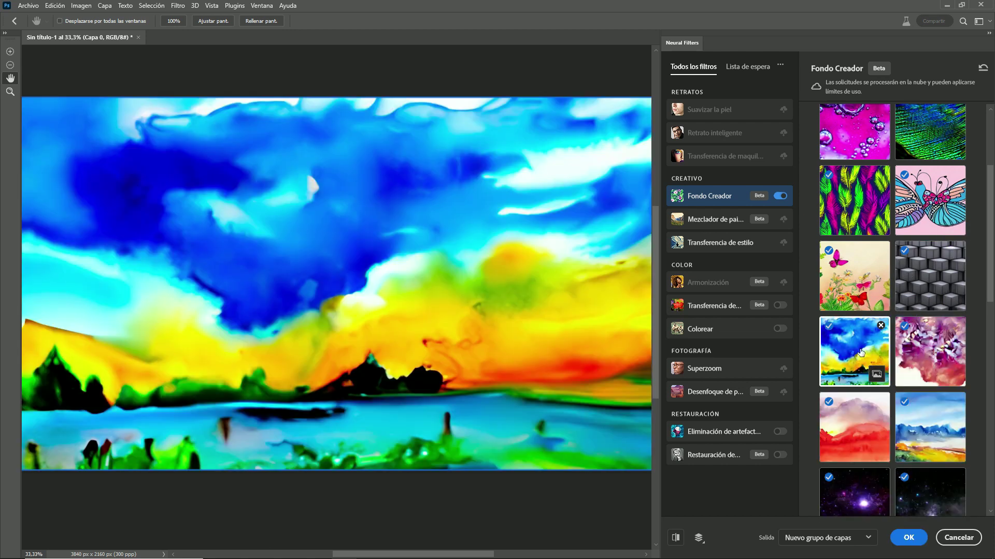
pyautogui.click(956, 325)
pyautogui.click(956, 325)
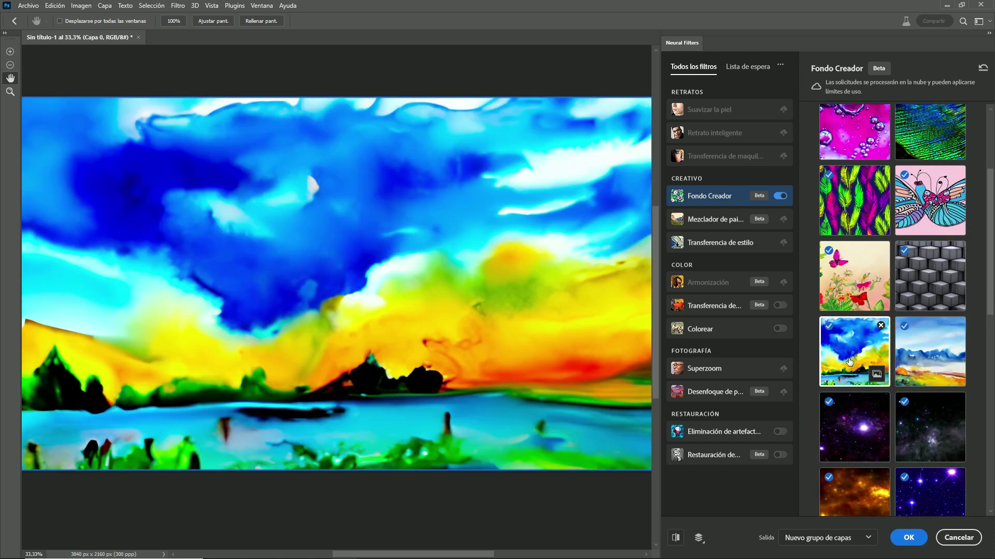
pyautogui.click(946, 339)
# Select the purple galaxy, remove the pink brick and tile previews, and output a new layer group.
pyautogui.click(880, 401)
pyautogui.click(881, 401)
pyautogui.scroll(-2, 883, 374)
pyautogui.click(880, 372)
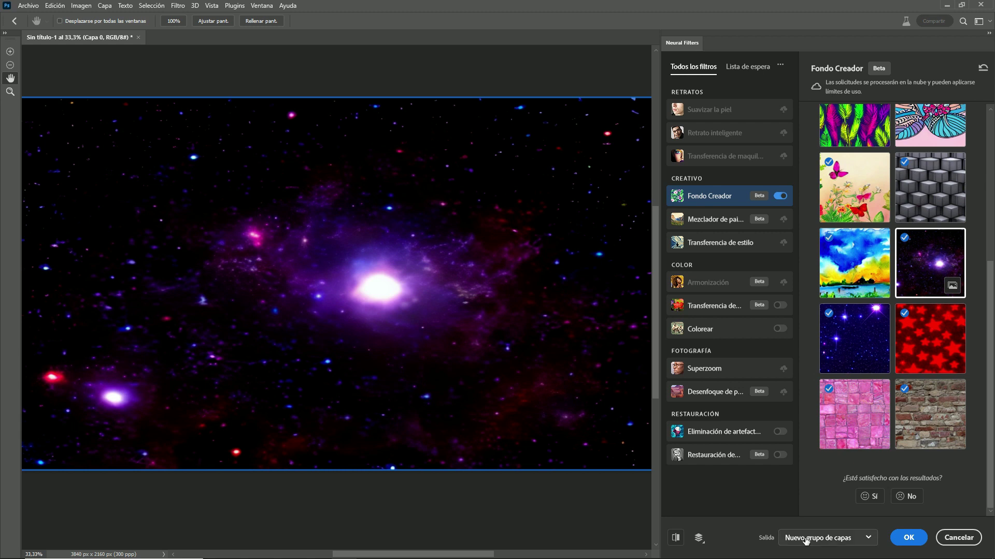
pyautogui.click(895, 541)
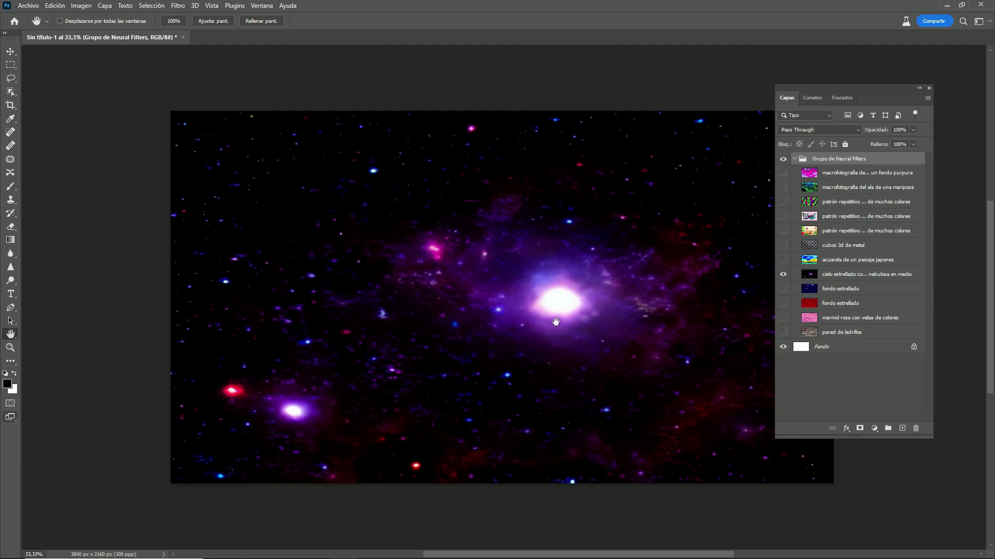
# Compare the water-drops, butterfly-wing and feathers layers by toggling visibility, leaving the nebula showing.
pyautogui.moveTo(555, 322); pyautogui.dragTo(492, 304)
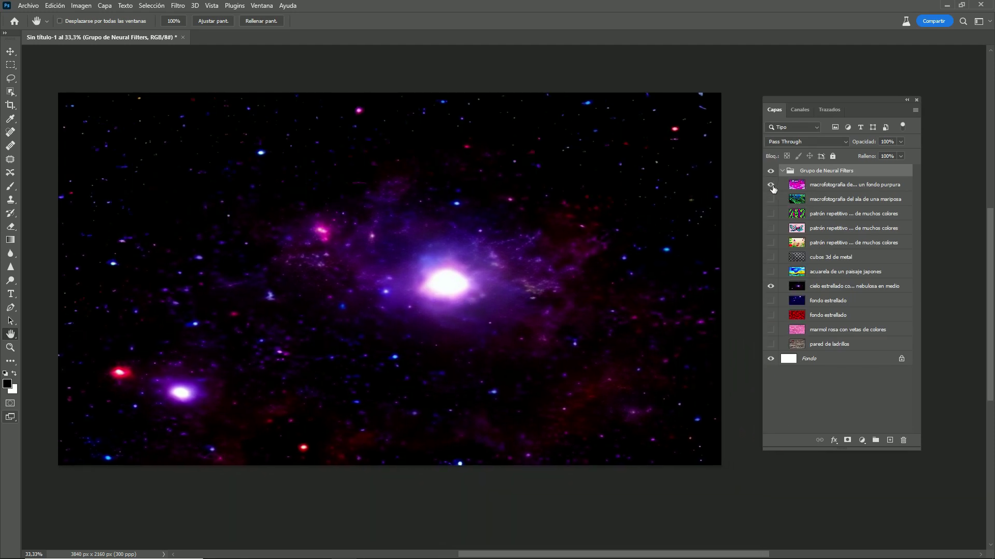
pyautogui.click(771, 185)
pyautogui.click(771, 199)
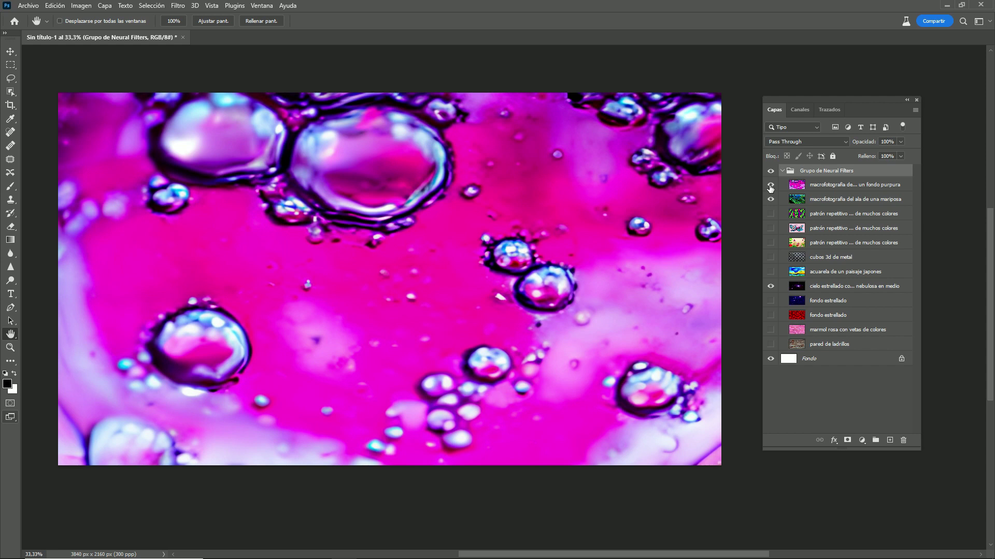
pyautogui.click(770, 200)
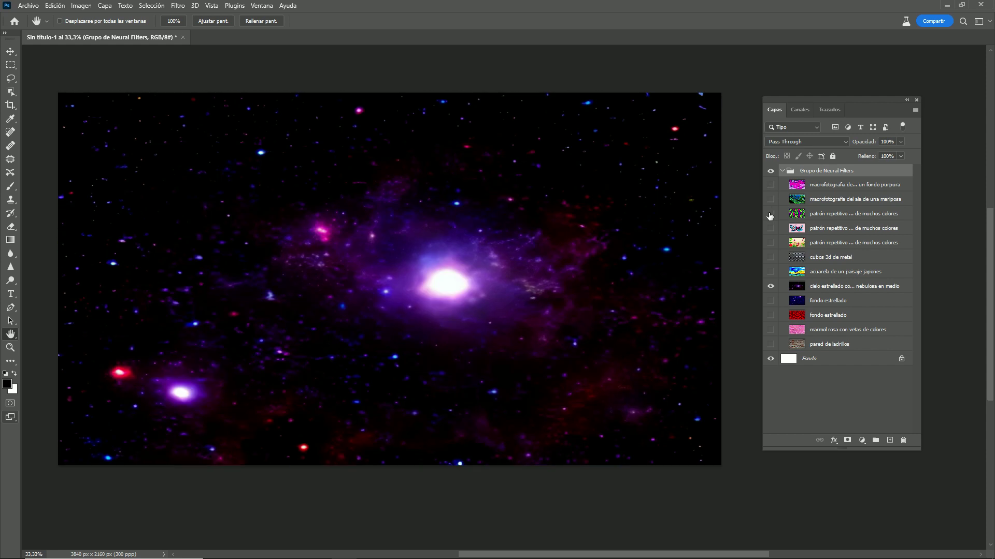
pyautogui.click(770, 214)
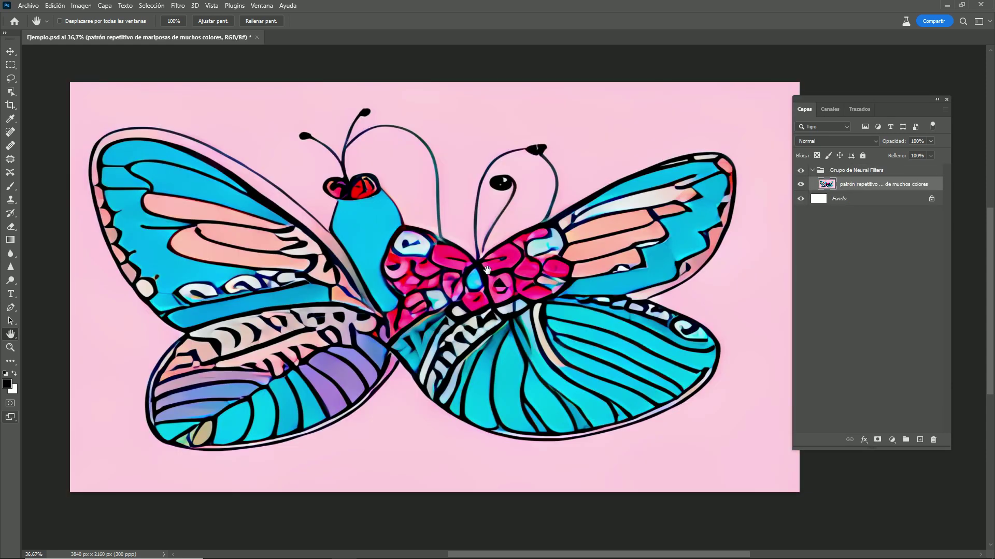
# Convert the patrón repetitivo butterfly layer into a smart object.
pyautogui.scroll(1, 489, 270)
pyautogui.scroll(1, 489, 270)
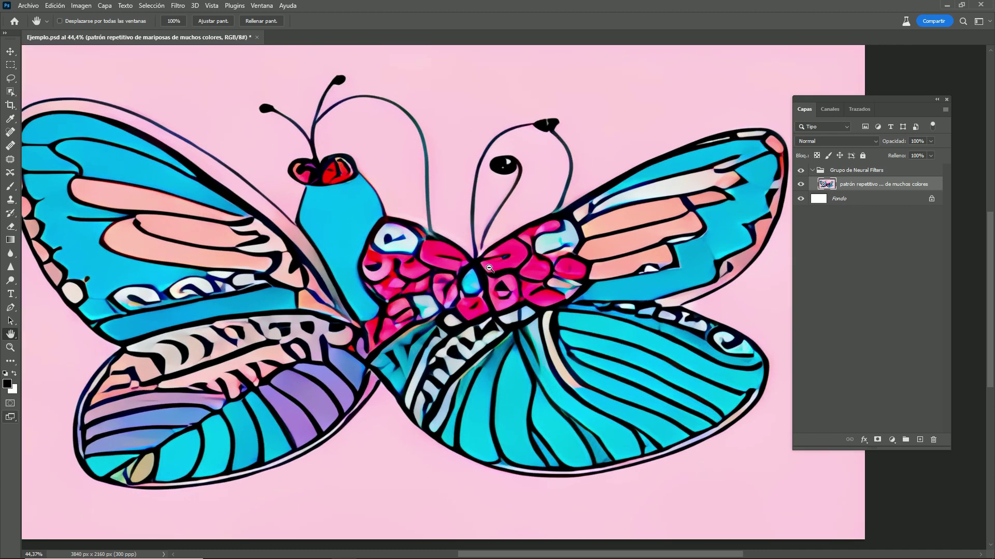
pyautogui.moveTo(467, 301); pyautogui.dragTo(479, 307)
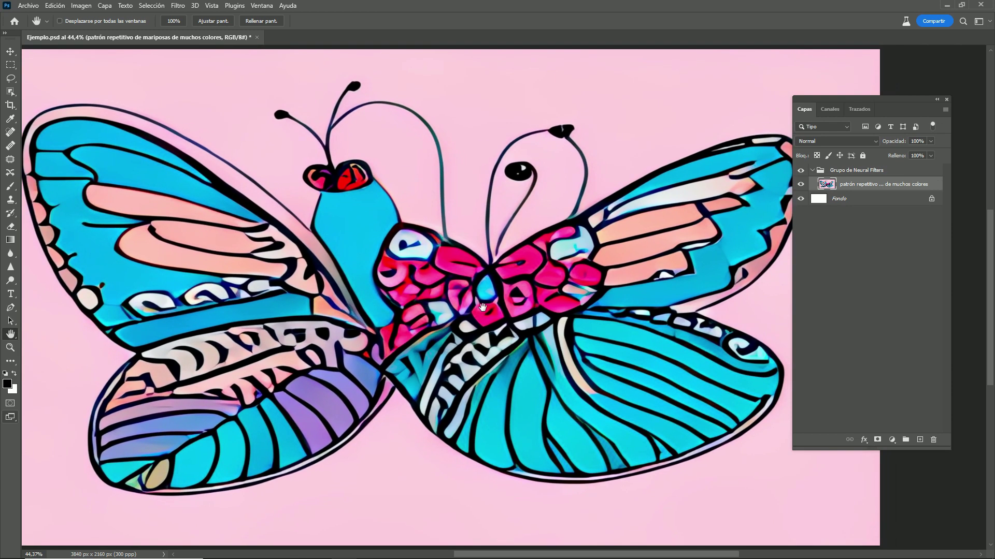
pyautogui.rightClick(887, 187)
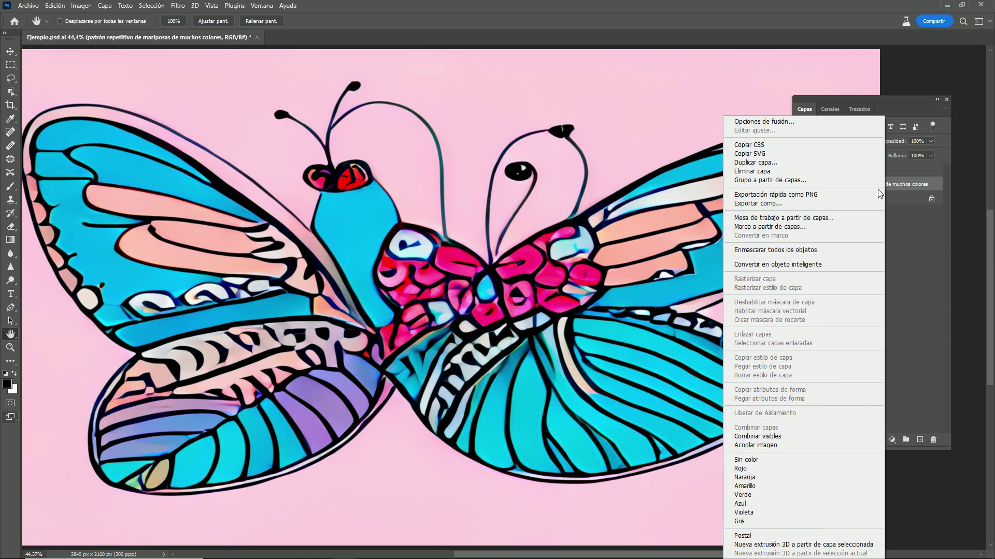
pyautogui.click(812, 265)
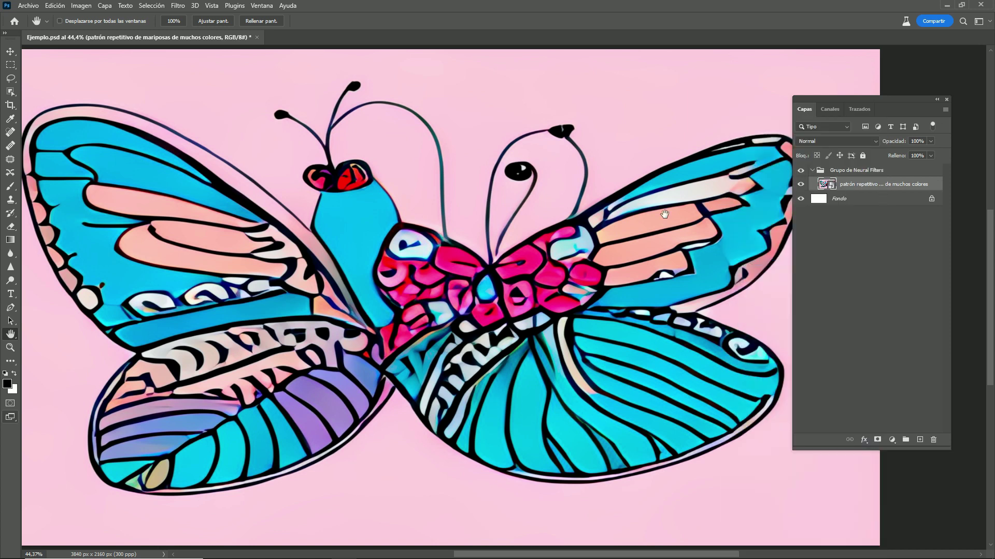
pyautogui.click(178, 7)
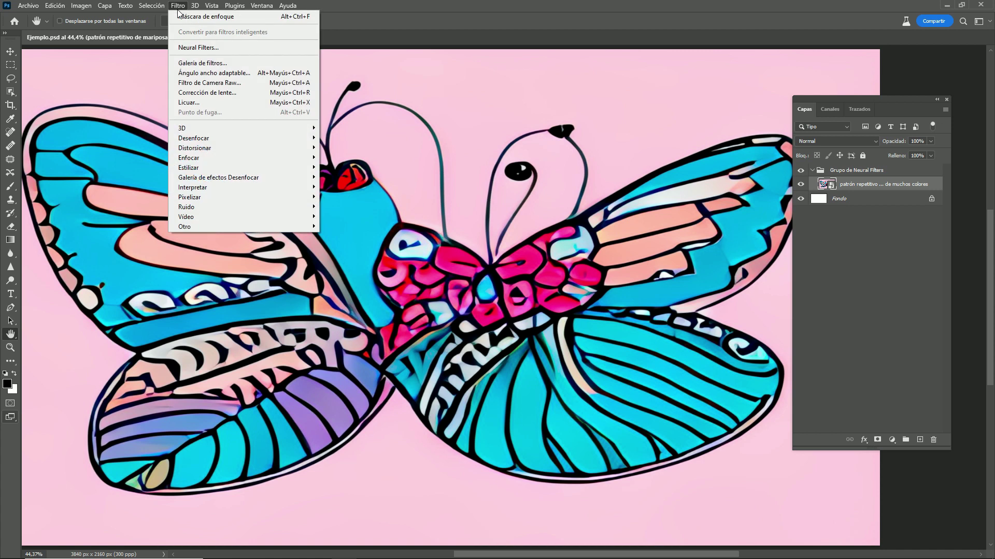
# In Camera Raw, set Temperatura -30, adjust exposure, whites and shadows, Intensidad +60, Saturación +24.
pyautogui.click(187, 82)
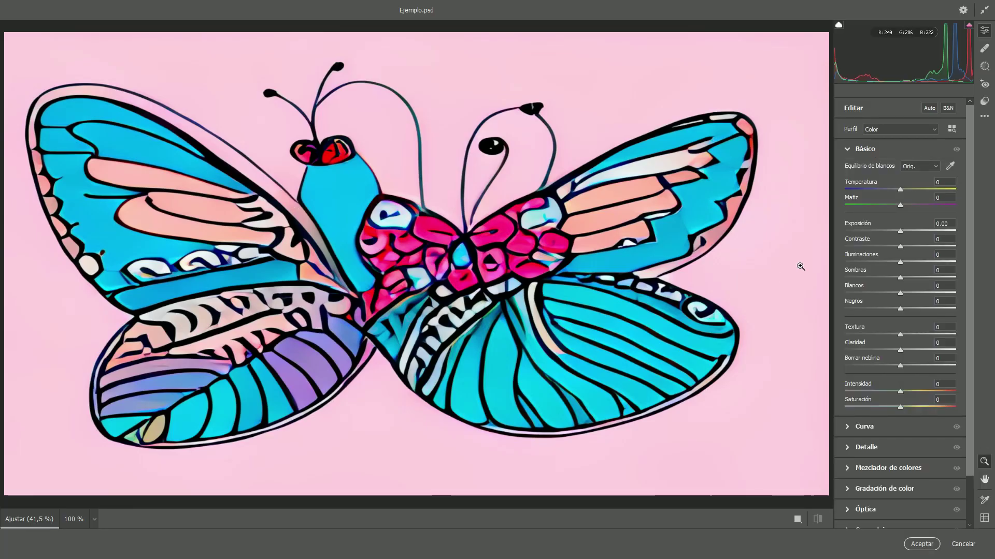
pyautogui.moveTo(900, 190); pyautogui.dragTo(885, 191)
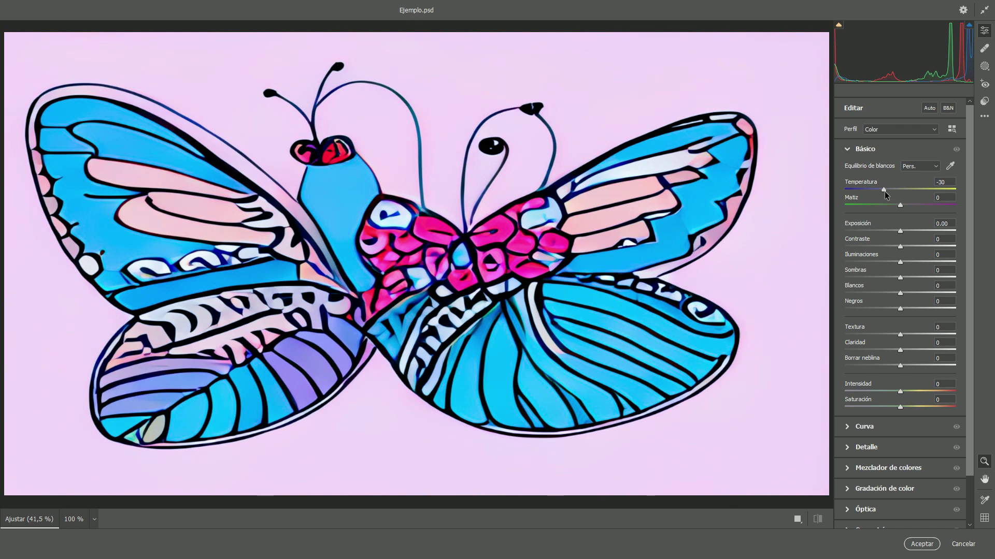
pyautogui.moveTo(900, 231); pyautogui.dragTo(899, 231)
pyautogui.moveTo(900, 294); pyautogui.dragTo(928, 293)
pyautogui.moveTo(900, 262)
pyautogui.mouseDown()
pyautogui.moveTo(911, 262)
pyautogui.moveTo(884, 278)
pyautogui.mouseUp()
pyautogui.moveTo(900, 391); pyautogui.dragTo(933, 393)
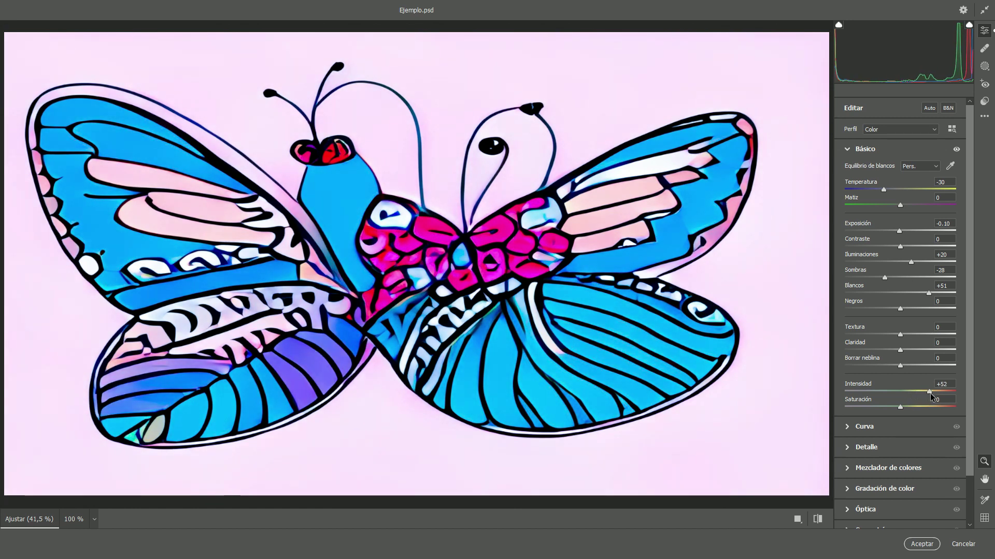
pyautogui.moveTo(901, 407); pyautogui.dragTo(914, 407)
# Deepen Negros to -48, add clarity, sharpen the image and apply the Camera Raw filter.
pyautogui.moveTo(911, 348); pyautogui.dragTo(909, 350)
pyautogui.moveTo(899, 309)
pyautogui.mouseDown()
pyautogui.moveTo(873, 309)
pyautogui.moveTo(902, 334)
pyautogui.moveTo(905, 366)
pyautogui.mouseUp()
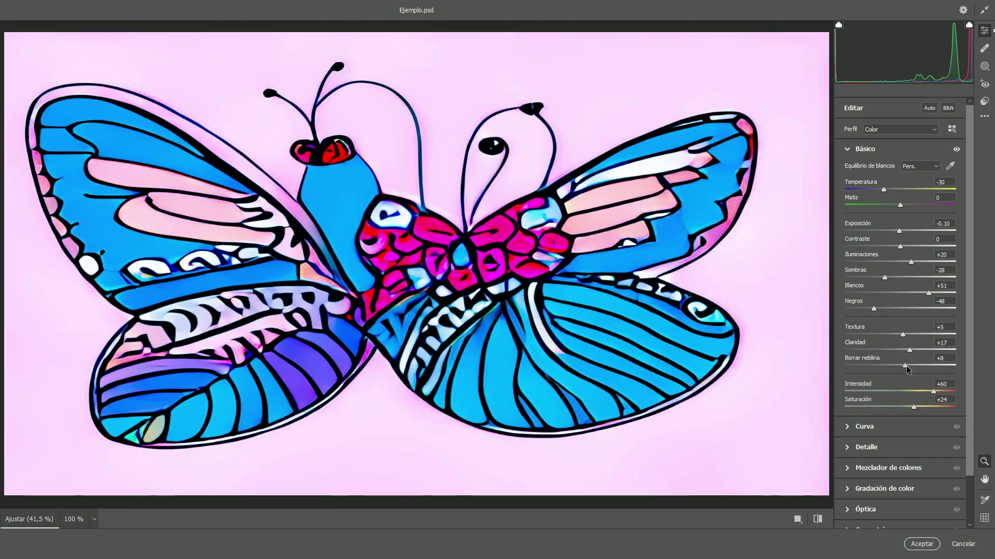
pyautogui.click(863, 448)
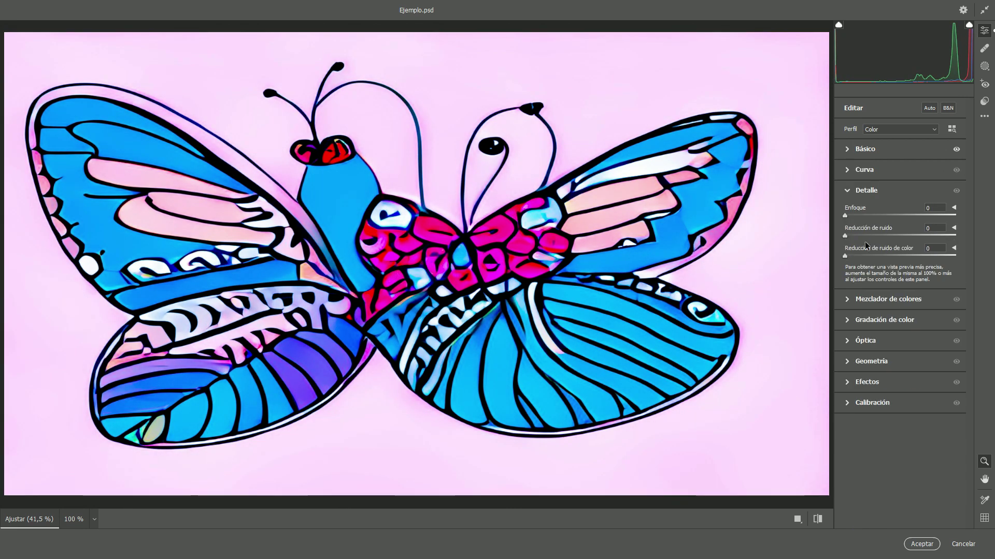
pyautogui.moveTo(846, 216); pyautogui.dragTo(908, 208)
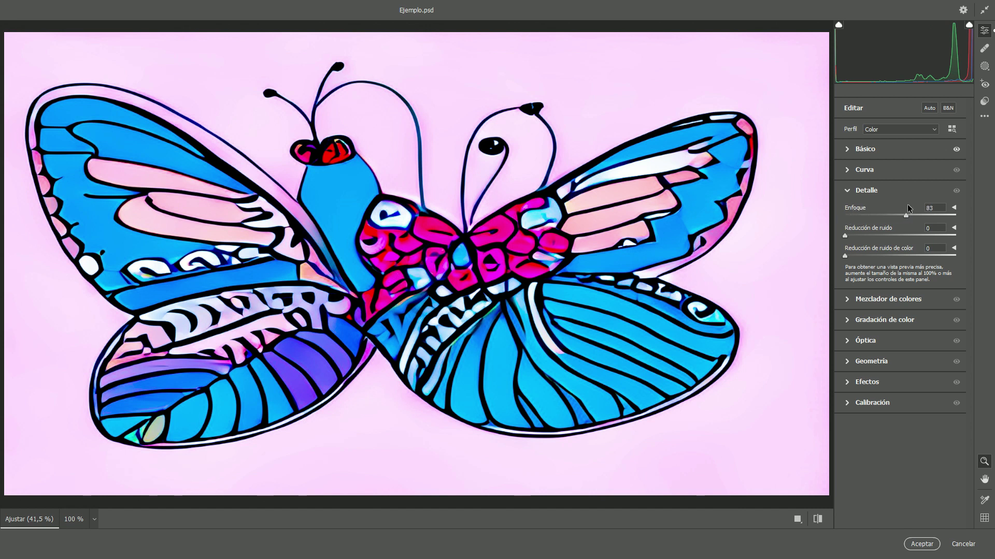
pyautogui.click(860, 150)
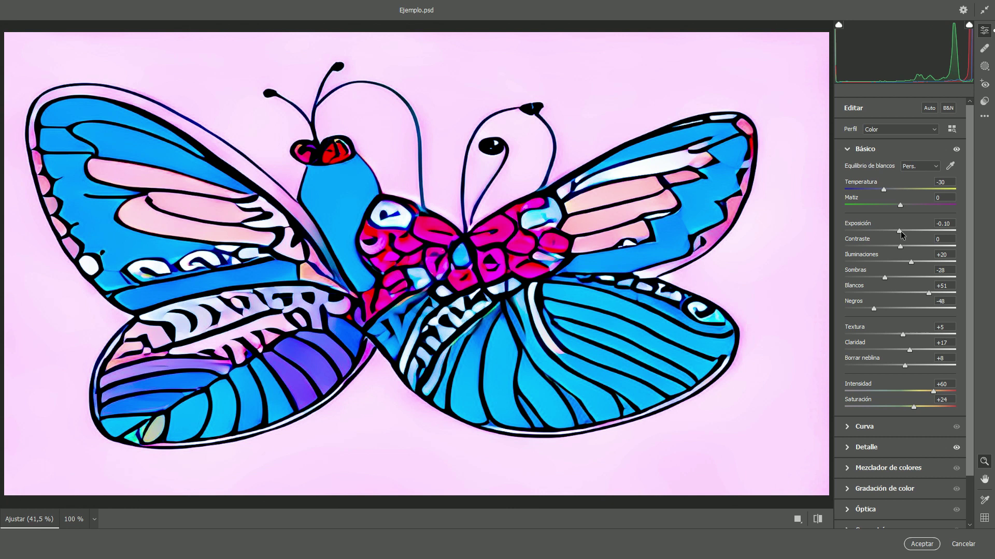
pyautogui.press('Return')
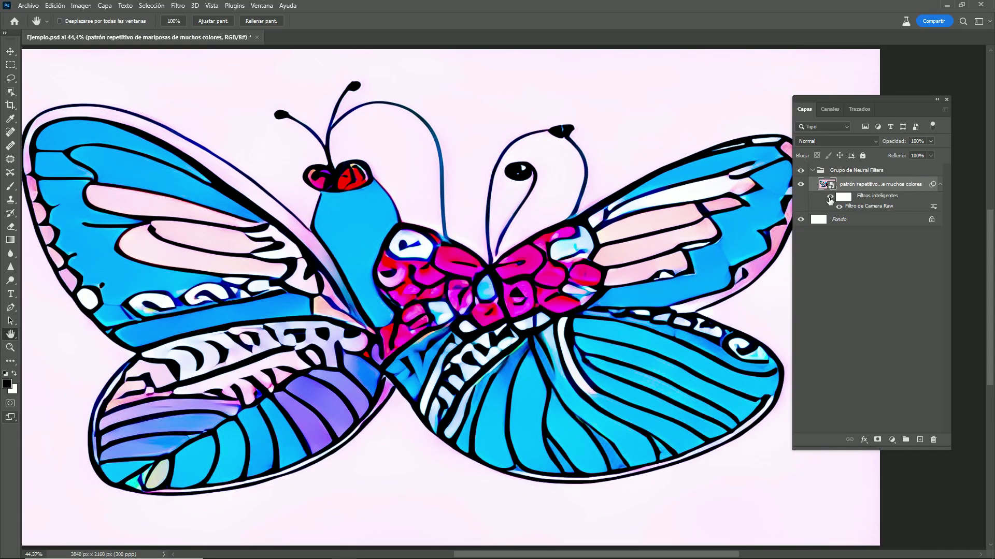
pyautogui.click(829, 198)
pyautogui.click(830, 197)
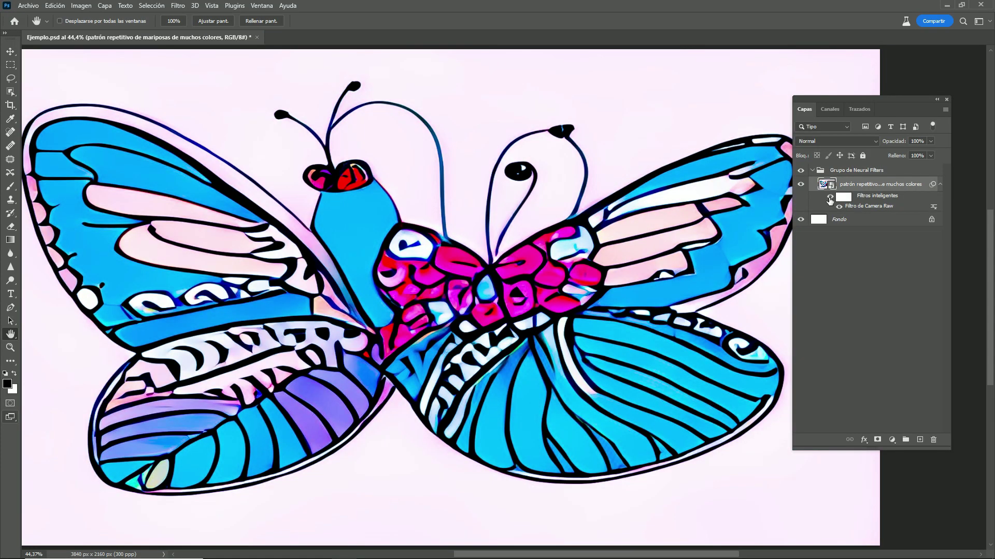